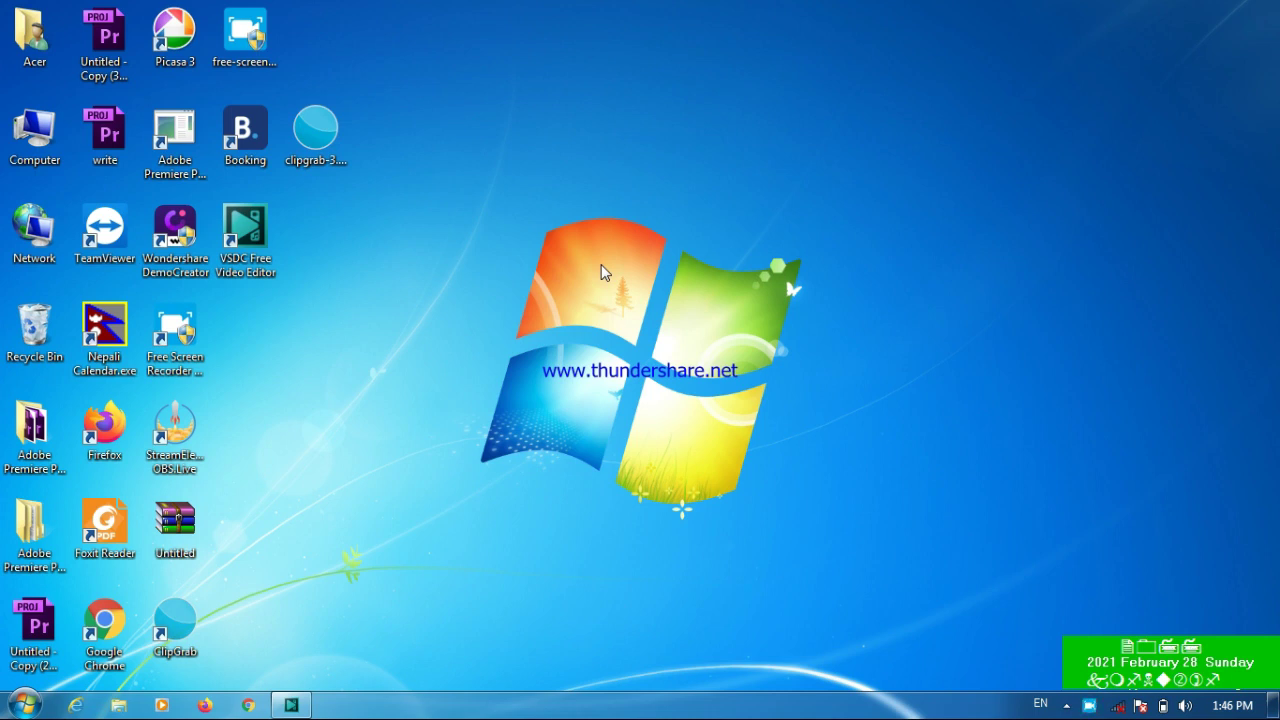
left_click(605, 228)
right_click(605, 228)
left_click(634, 279)
right_click(593, 269)
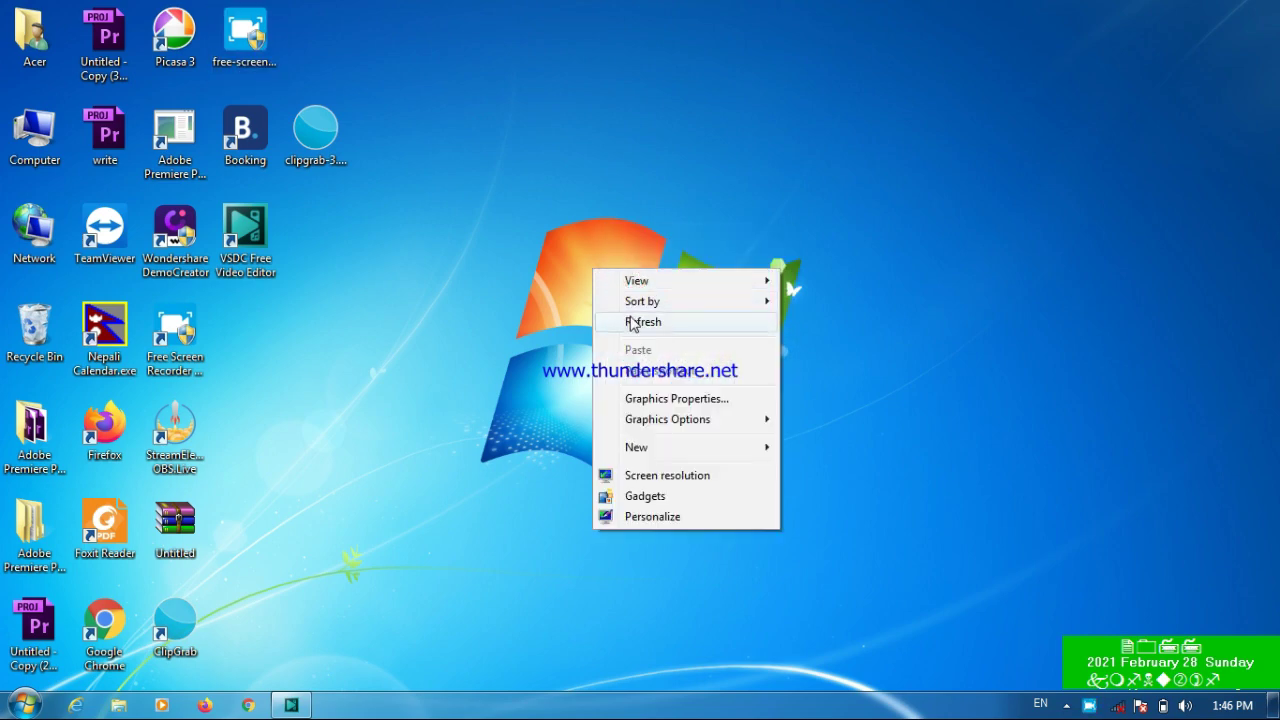
left_click(632, 322)
right_click(562, 272)
left_click(588, 326)
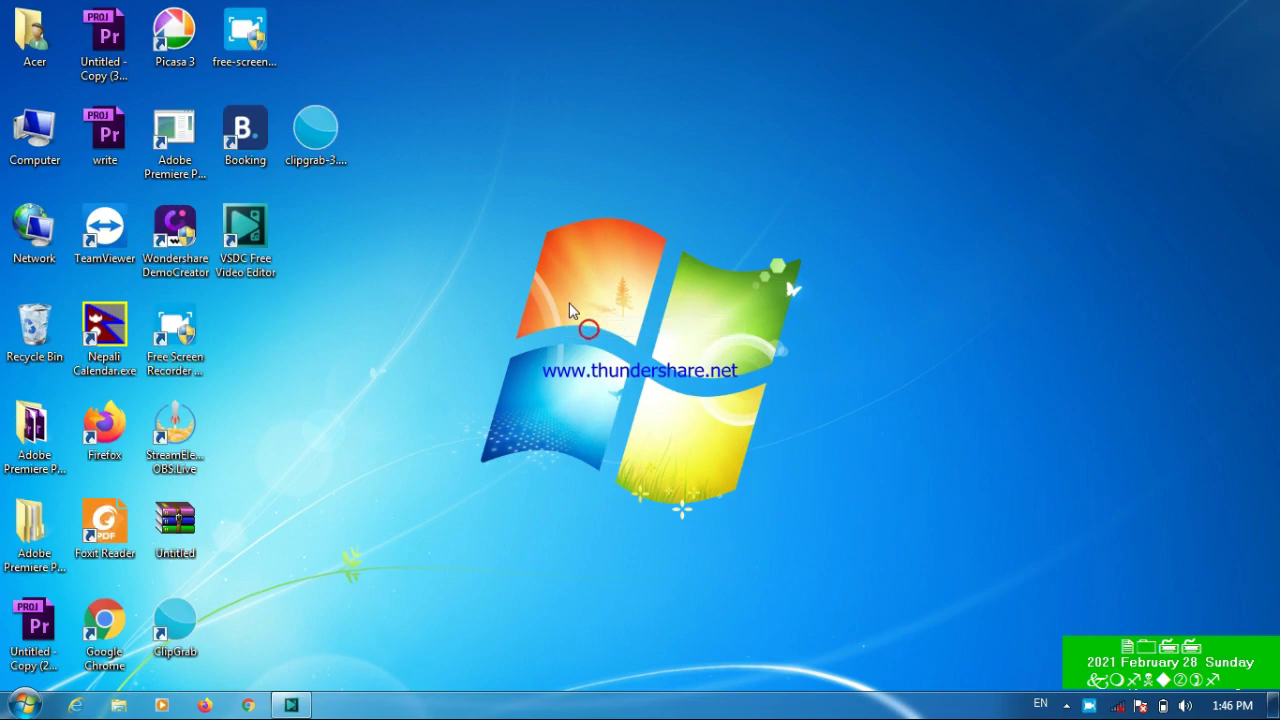
right_click(571, 311)
left_click(605, 355)
right_click(524, 254)
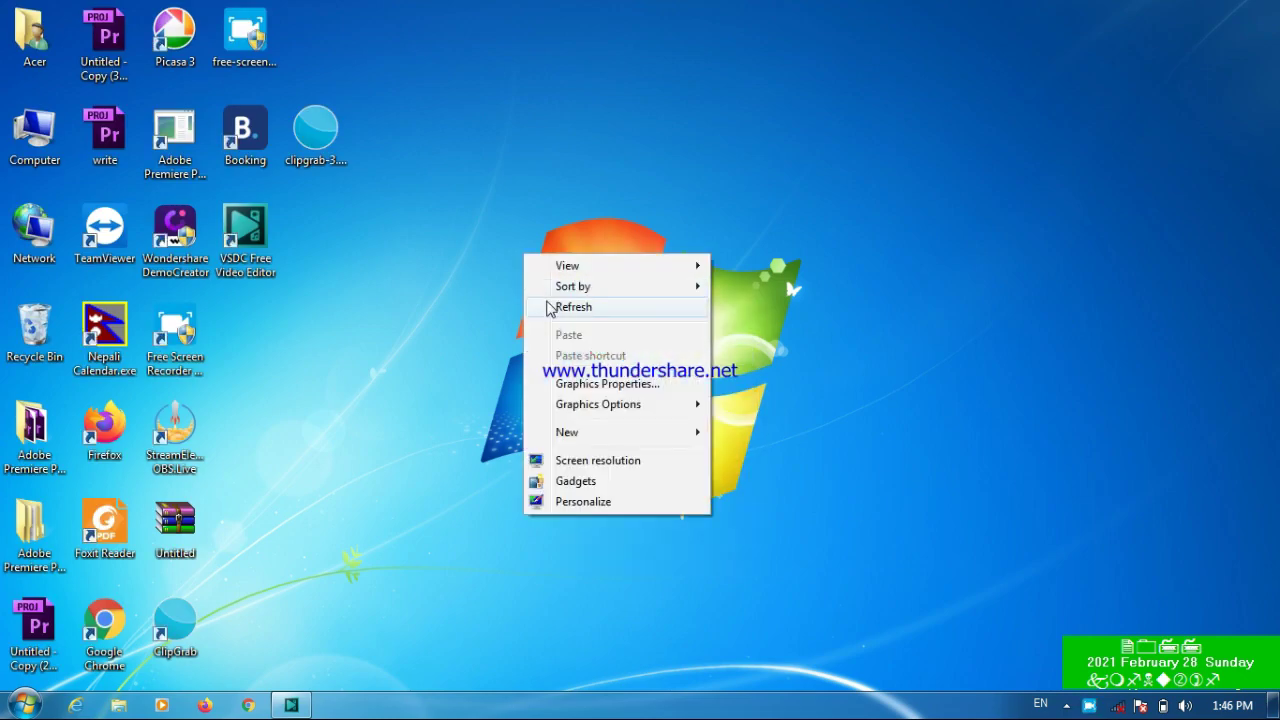
left_click(551, 310)
right_click(604, 350)
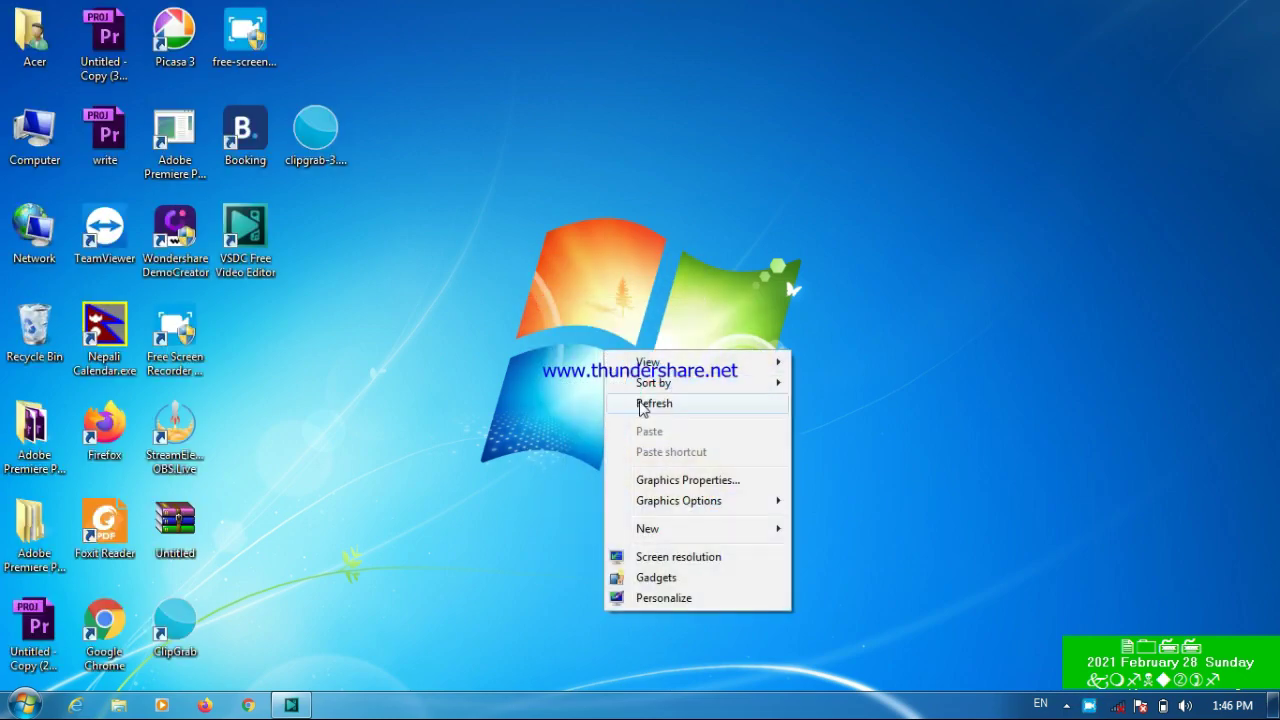
left_click(643, 406)
right_click(636, 276)
left_click(655, 340)
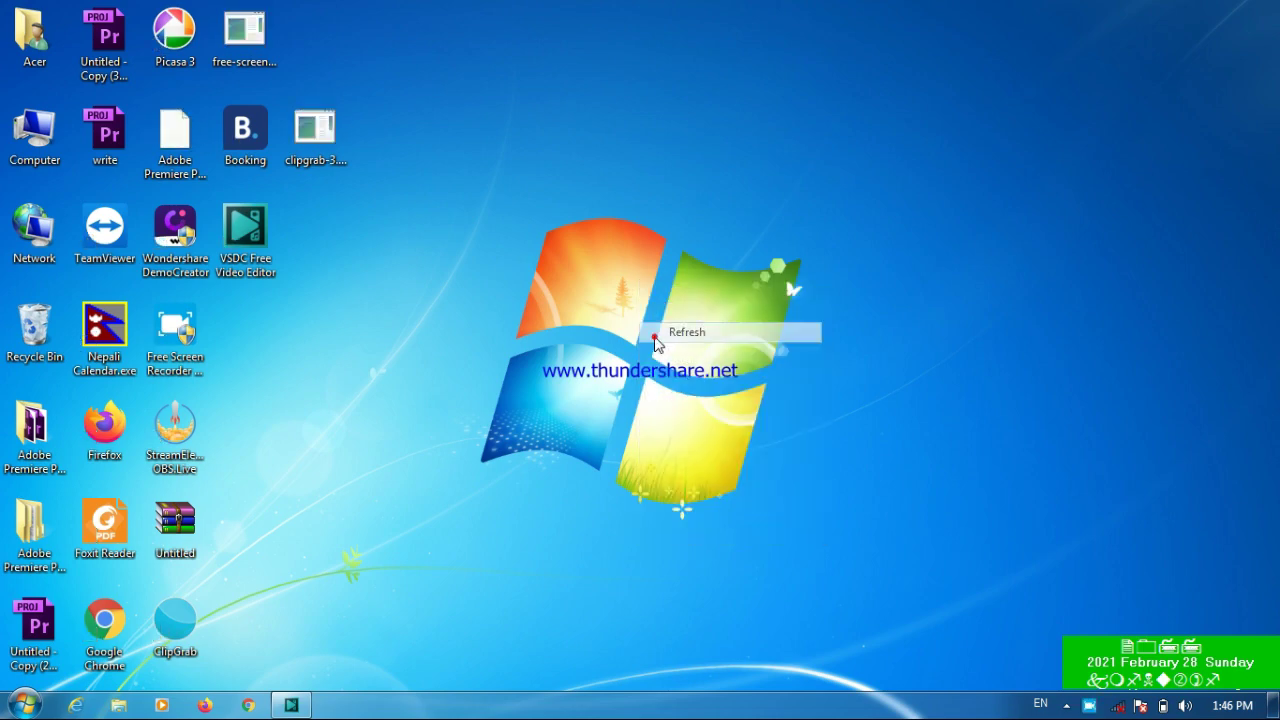
right_click(546, 309)
left_click(572, 361)
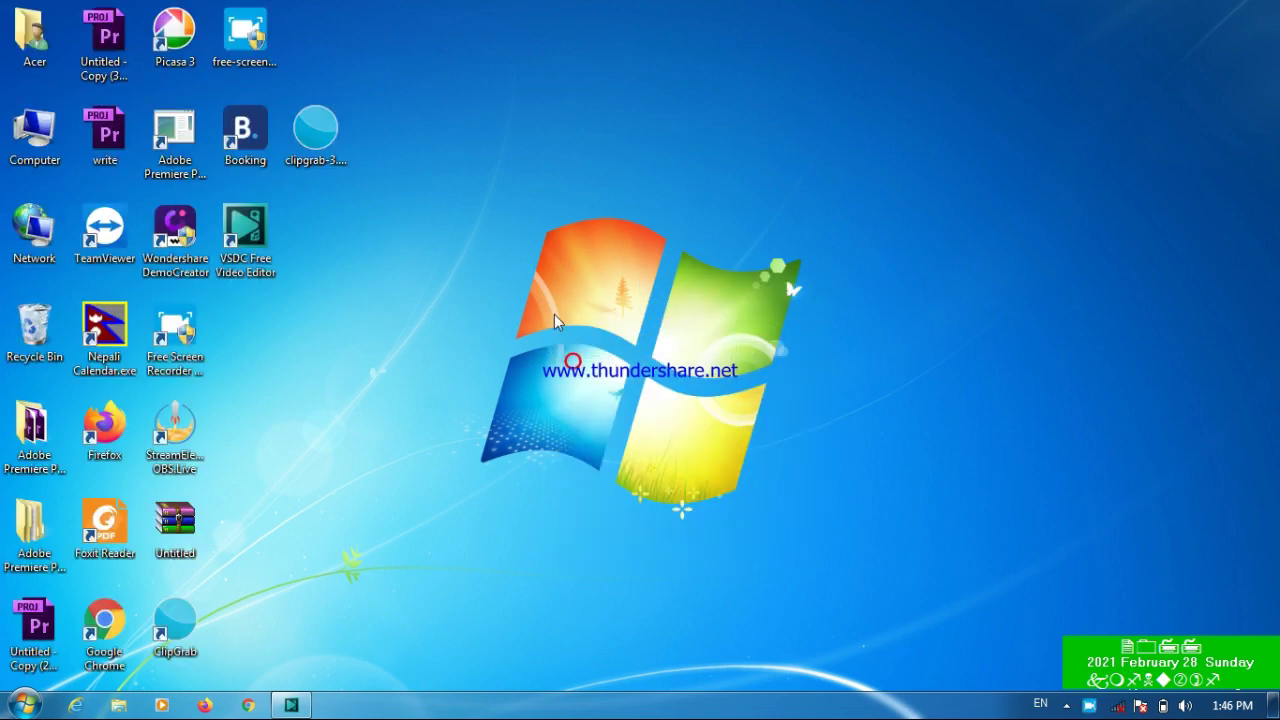
right_click(556, 320)
left_click(598, 368)
right_click(572, 325)
left_click(596, 377)
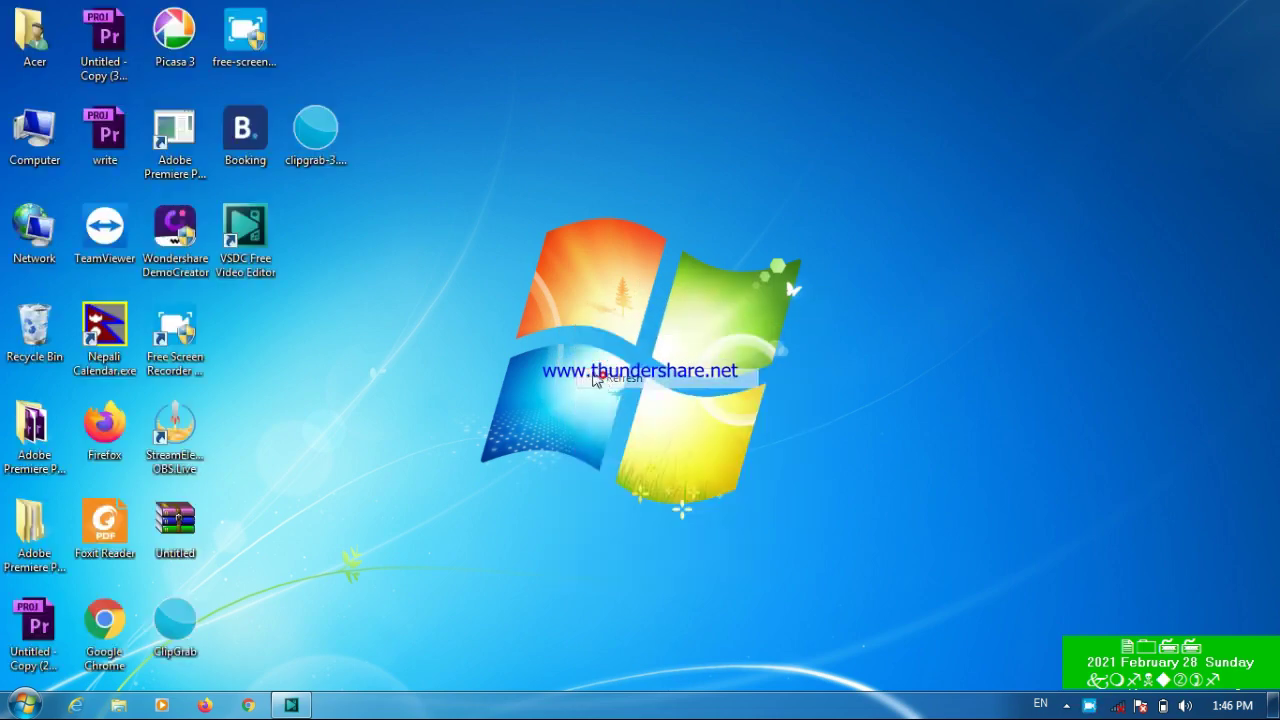
right_click(577, 337)
left_click(605, 390)
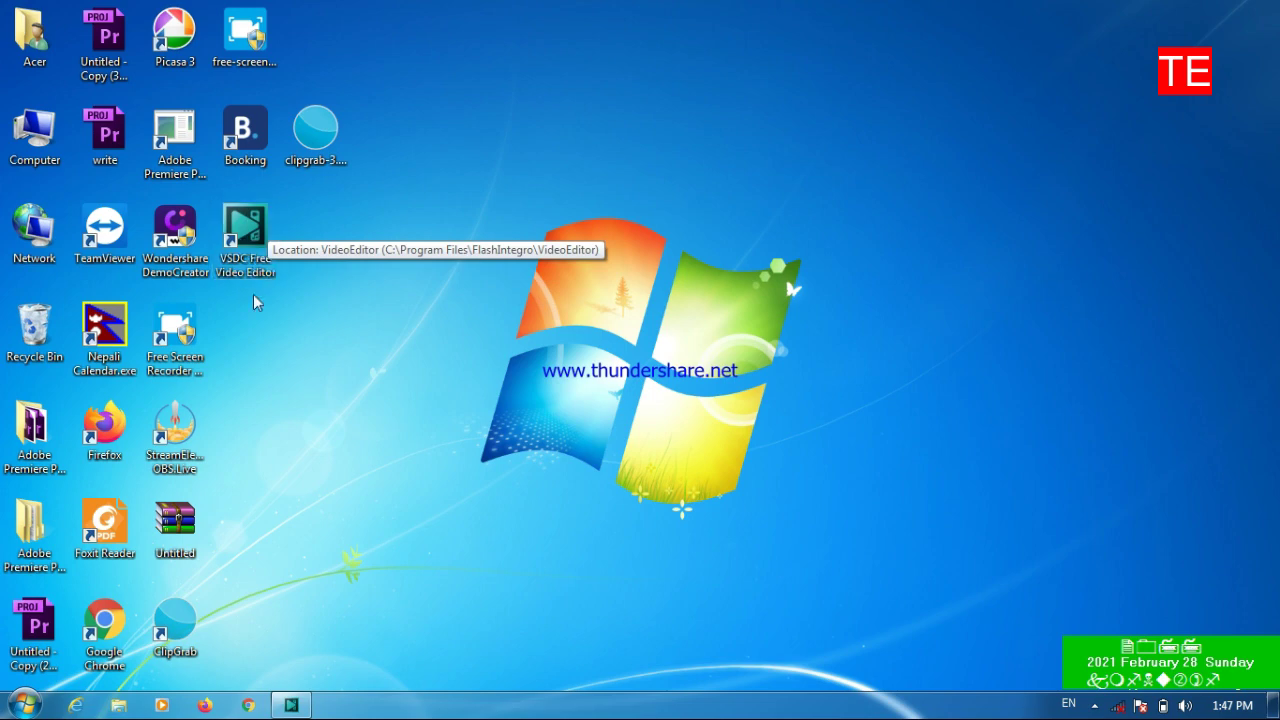
Switch to the already running VSDC Video Editor and close it without saving Project 1
double_click(250, 228)
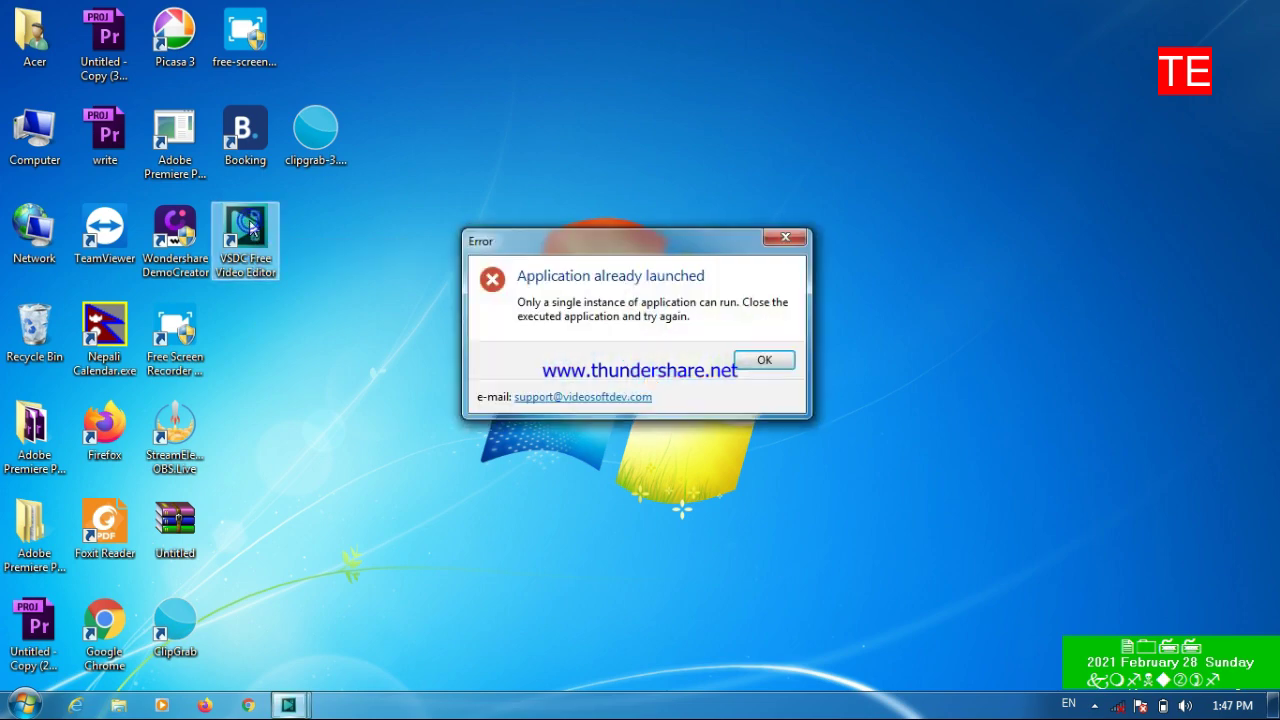
left_click(746, 364)
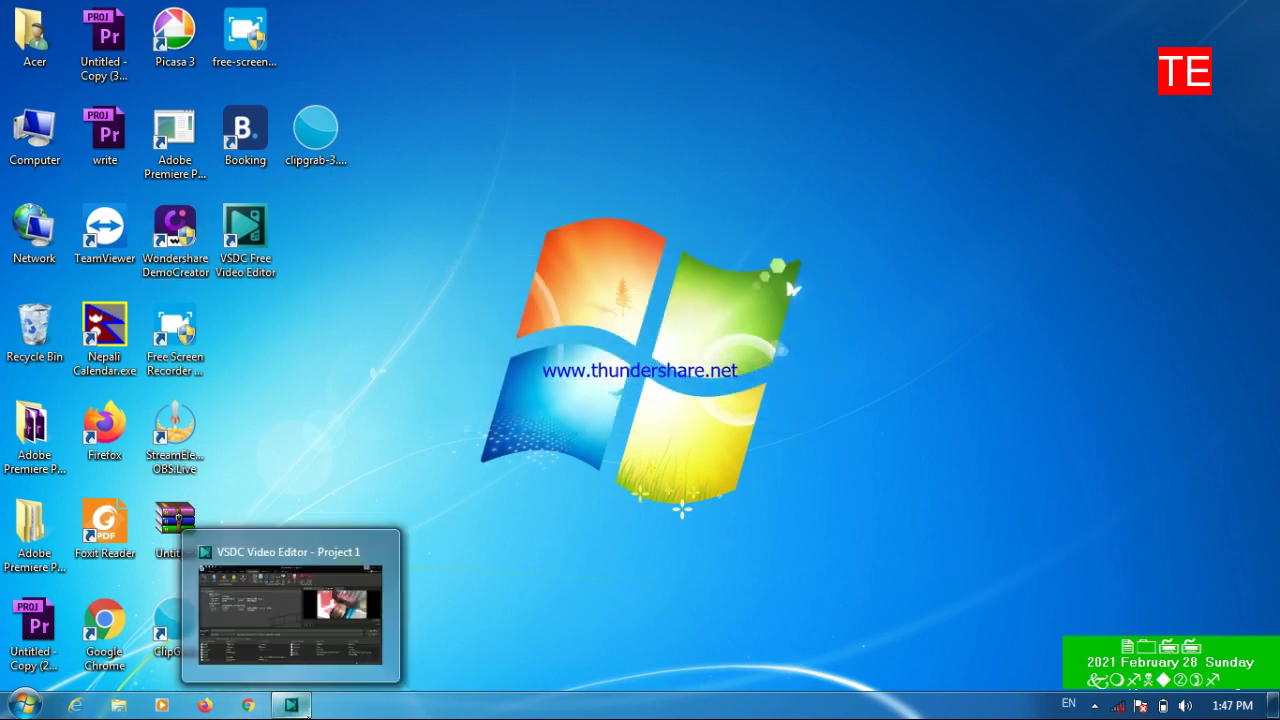
left_click(305, 708)
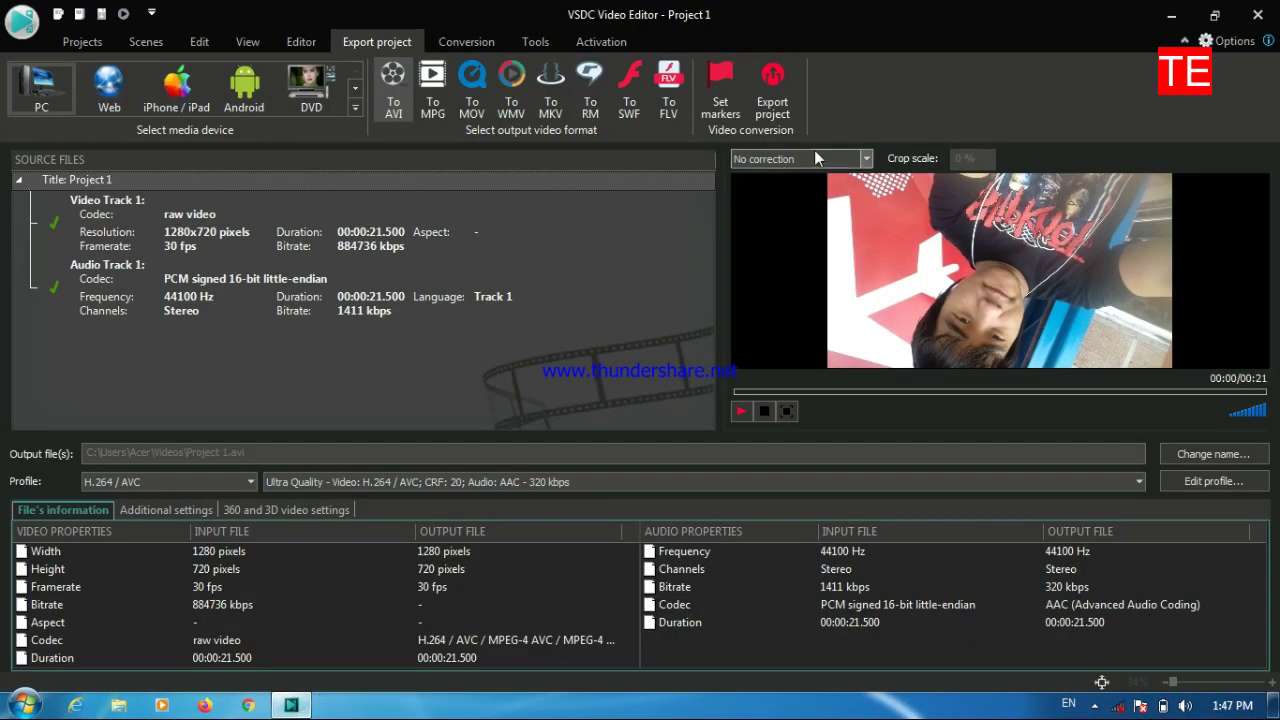
left_click(1248, 12)
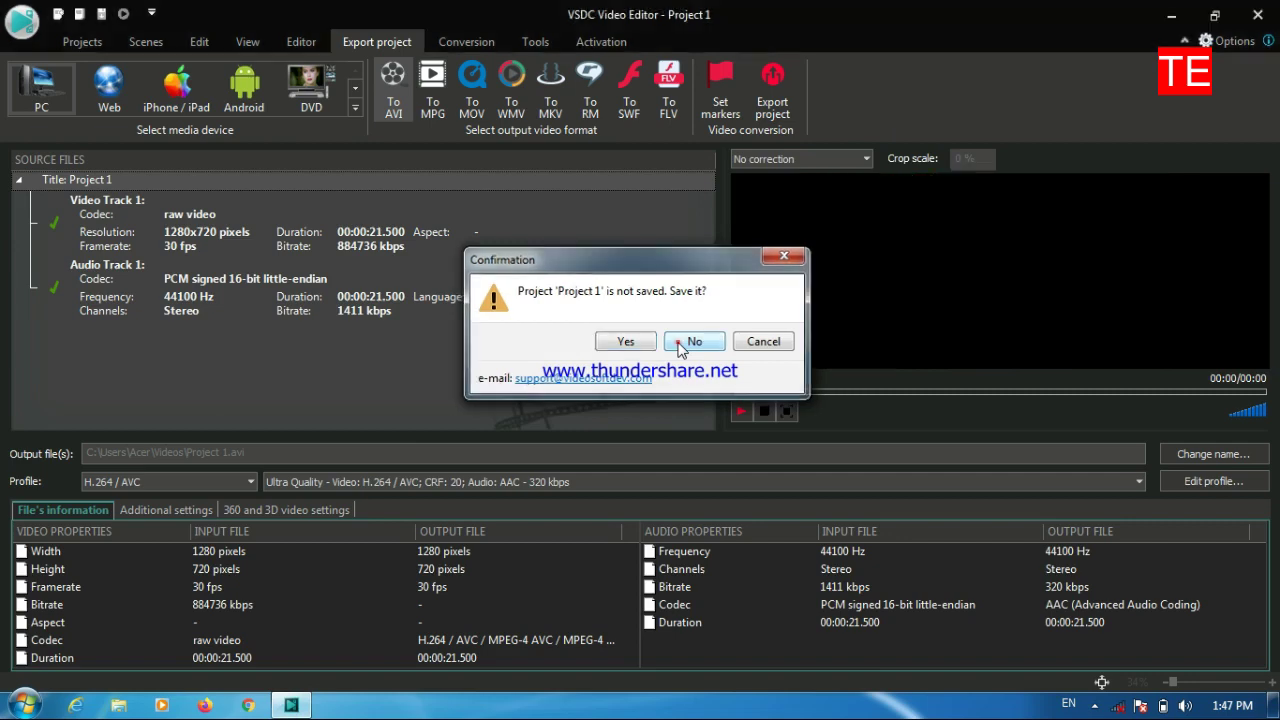
left_click(685, 340)
right_click(508, 324)
left_click(560, 376)
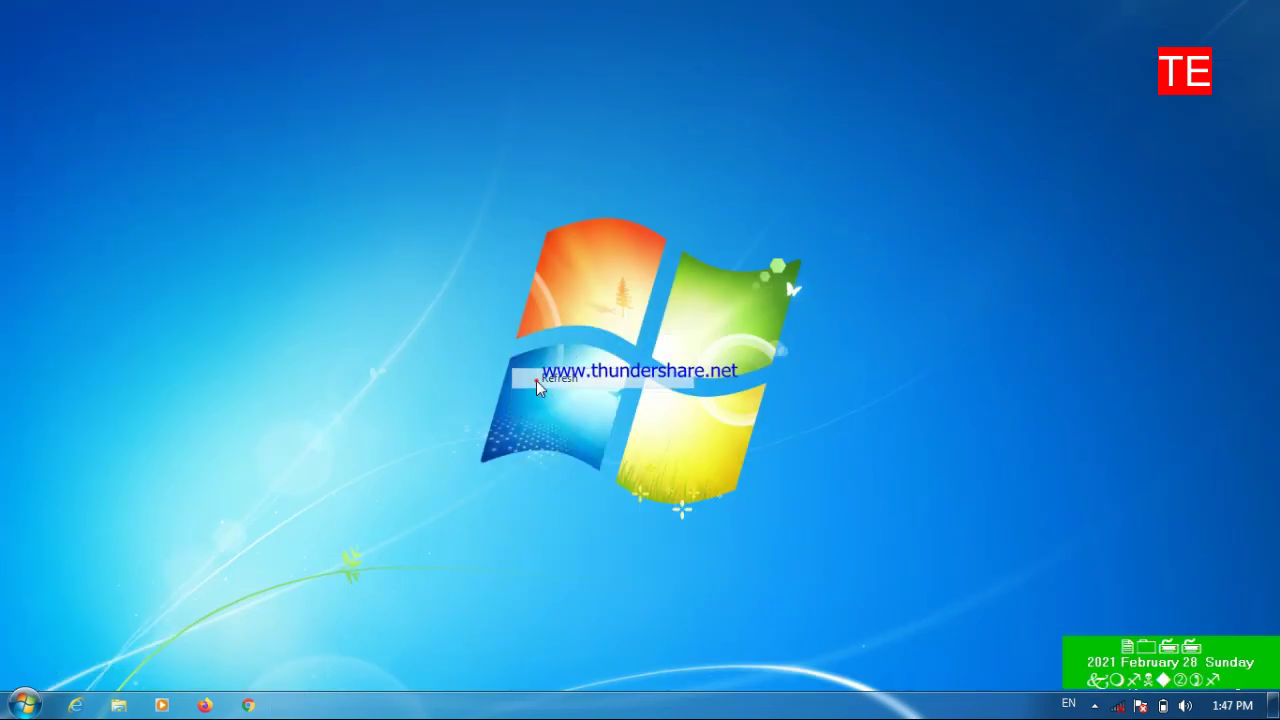
right_click(537, 382)
left_click(583, 434)
right_click(572, 297)
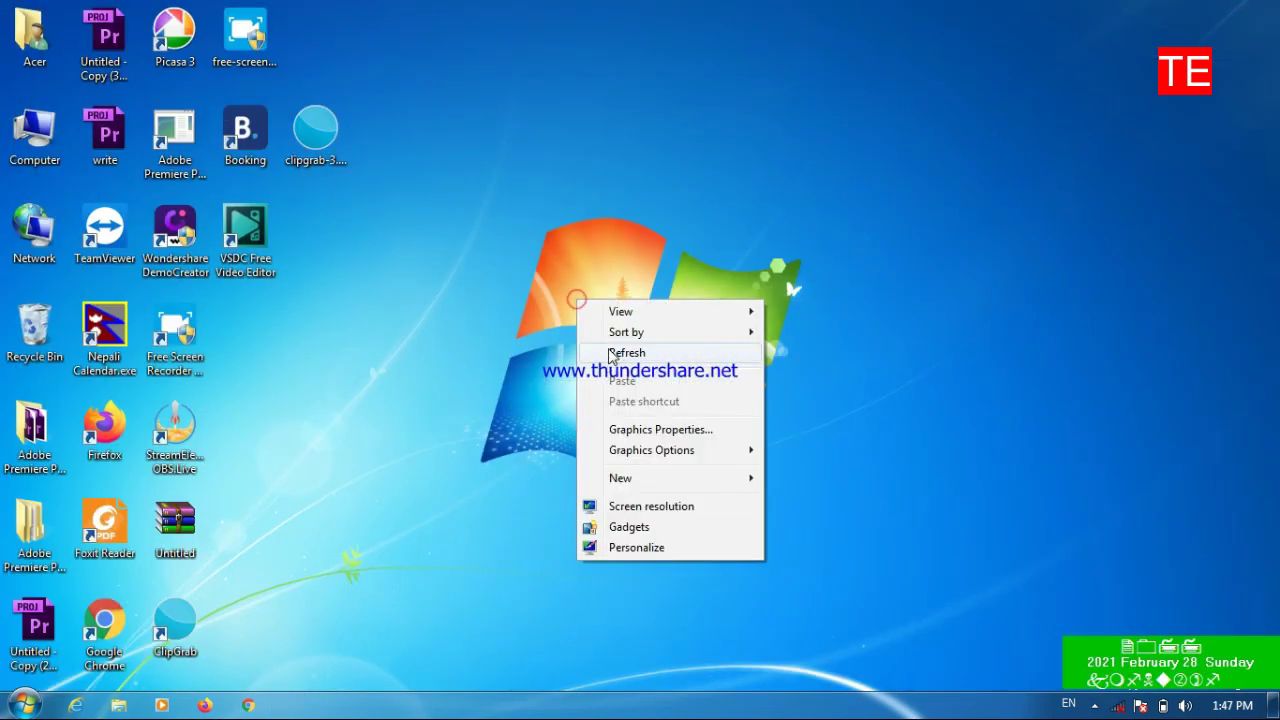
left_click(608, 351)
right_click(576, 310)
left_click(605, 363)
right_click(543, 320)
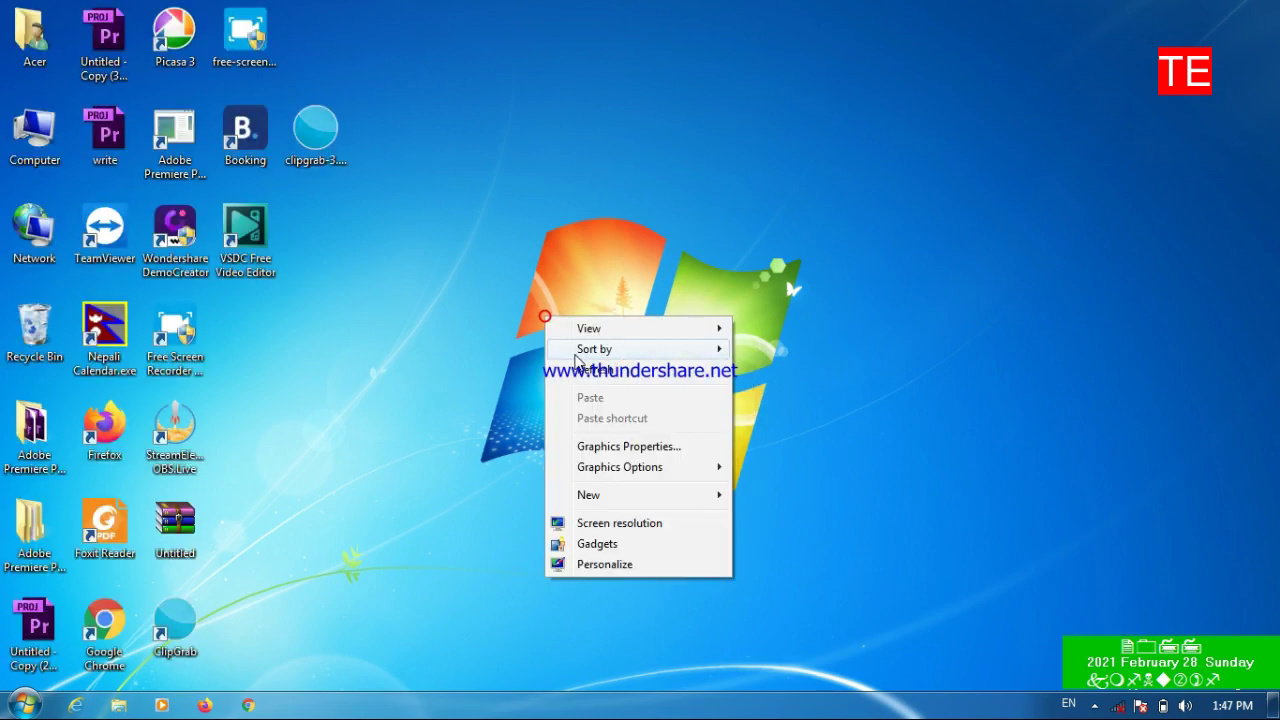
left_click(585, 368)
right_click(532, 294)
left_click(586, 350)
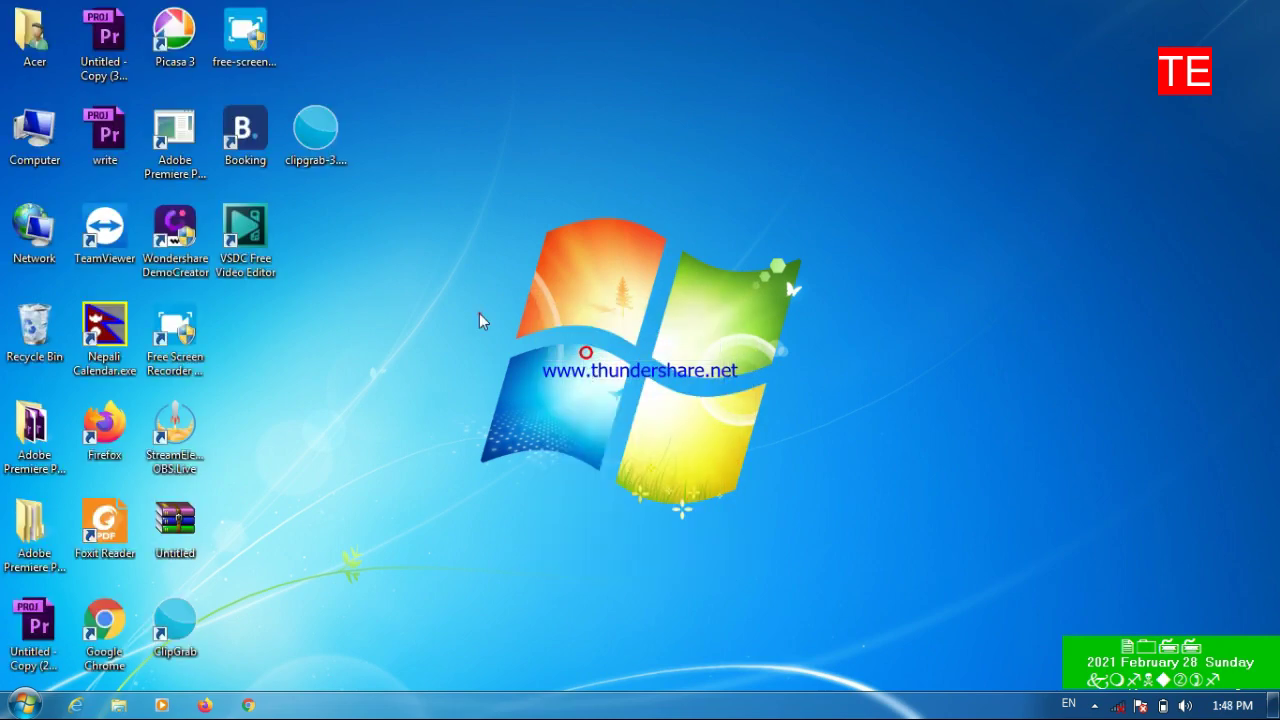
right_click(479, 313)
left_click(527, 368)
right_click(490, 338)
left_click(525, 392)
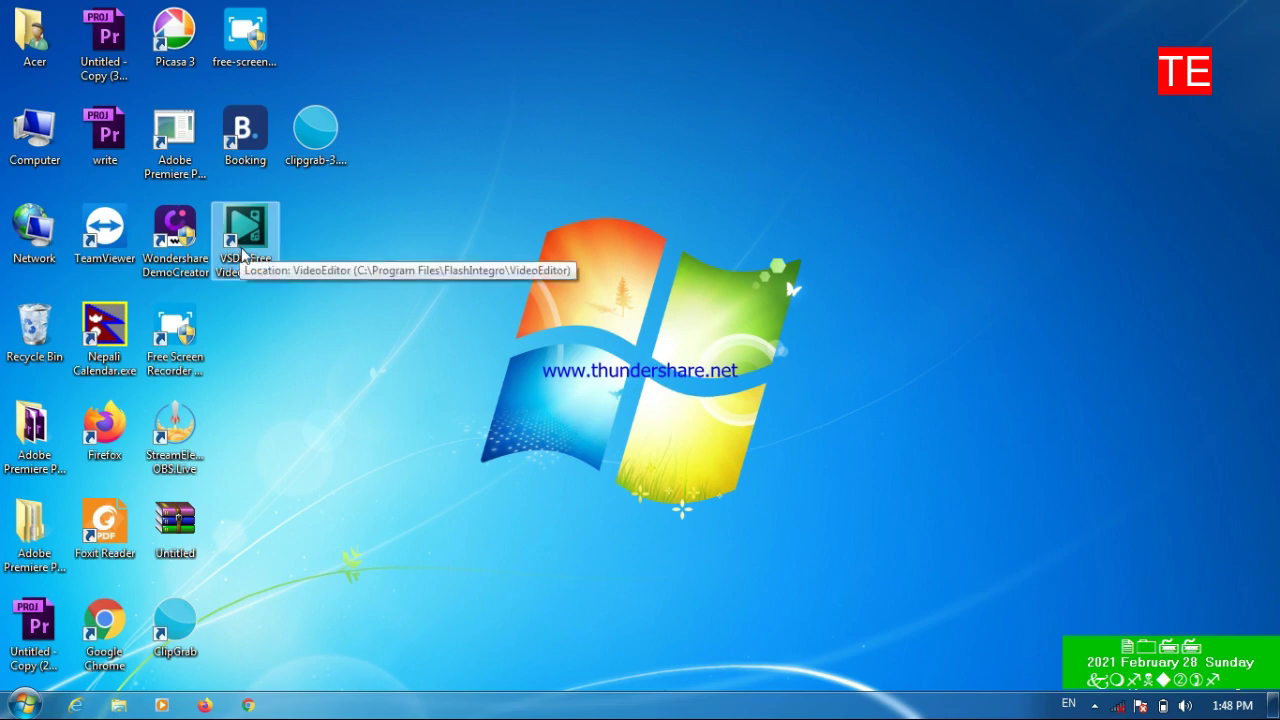
Launch VSDC Free Video Editor and create a blank project with the default project settings
double_click(250, 255)
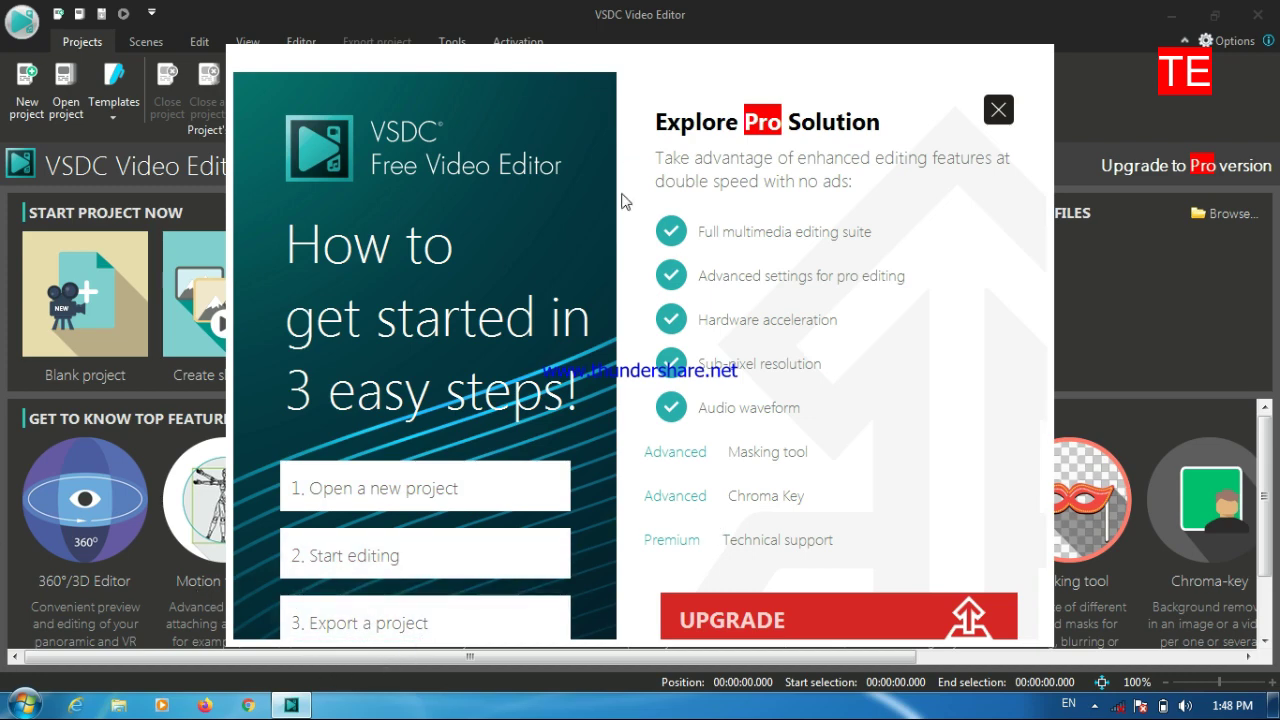
left_click(1000, 111)
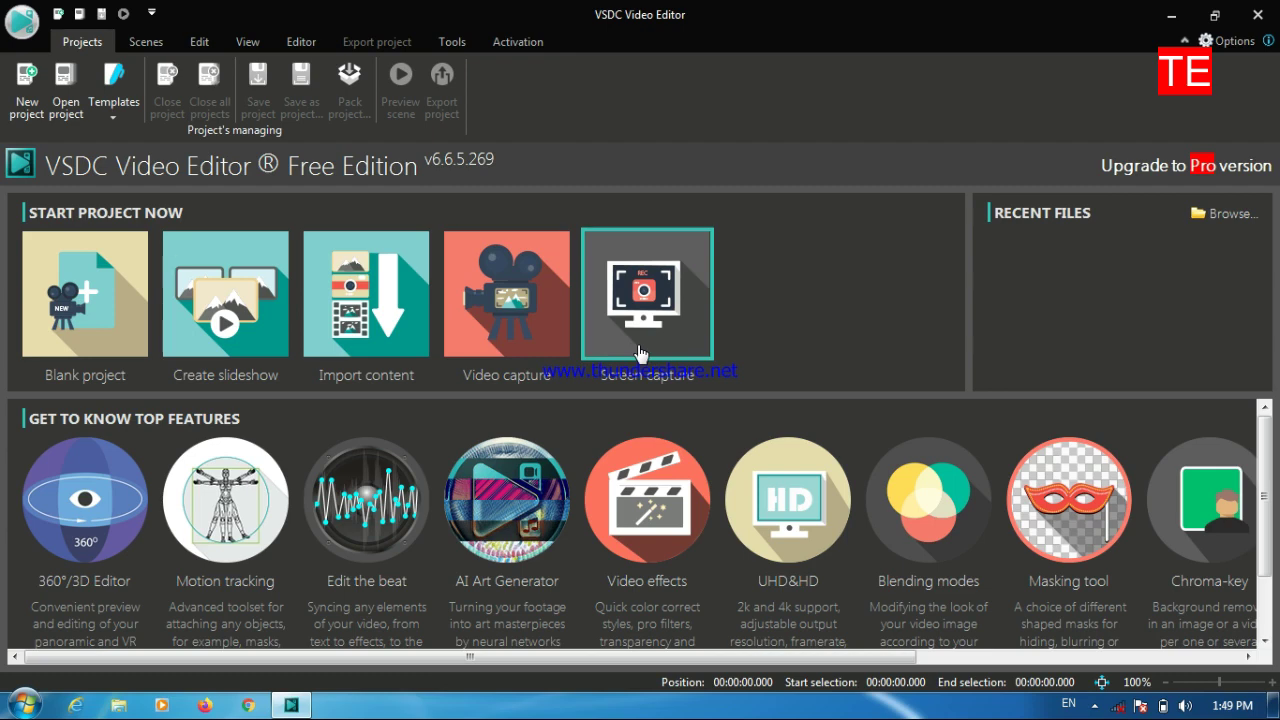
left_click(100, 341)
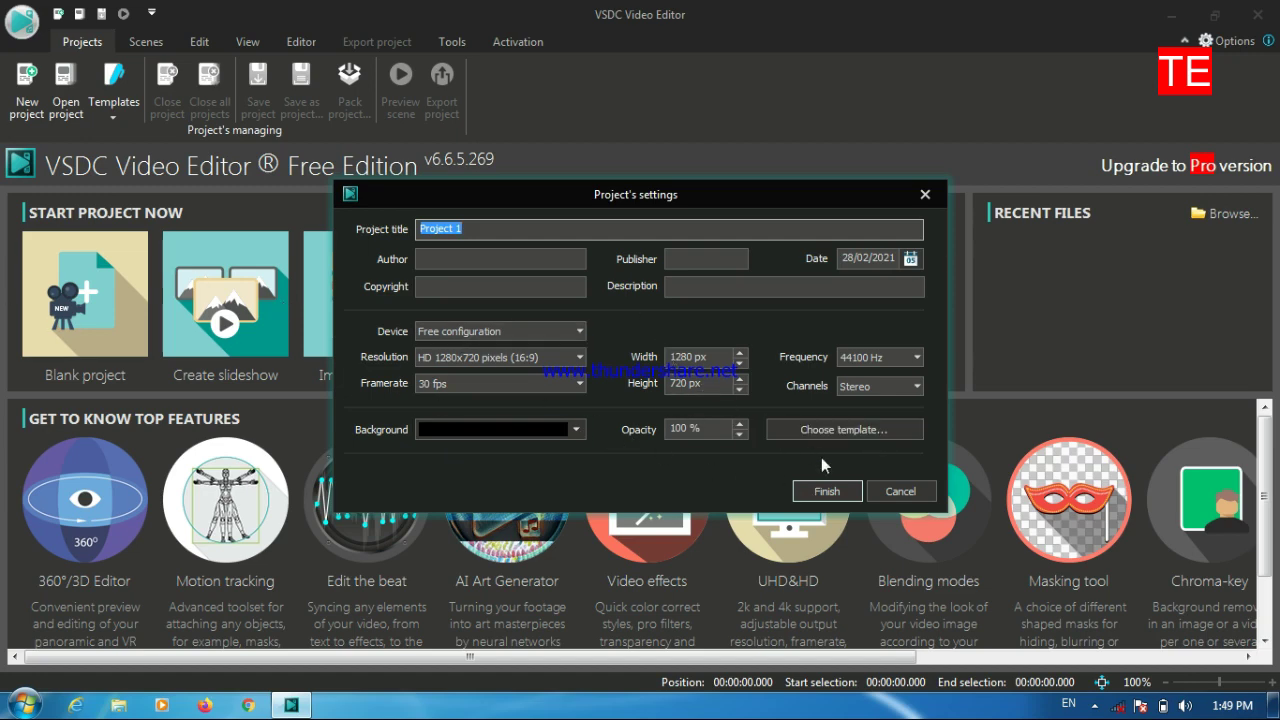
left_click(826, 490)
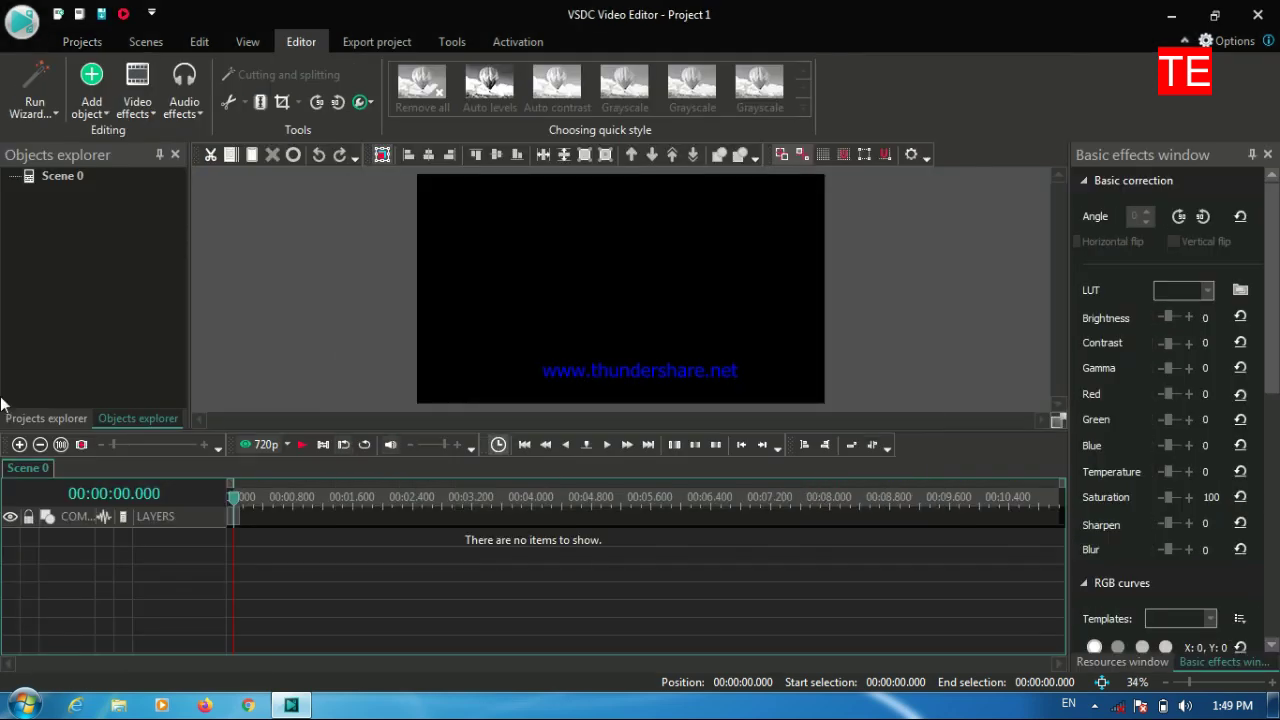
left_click(1216, 15)
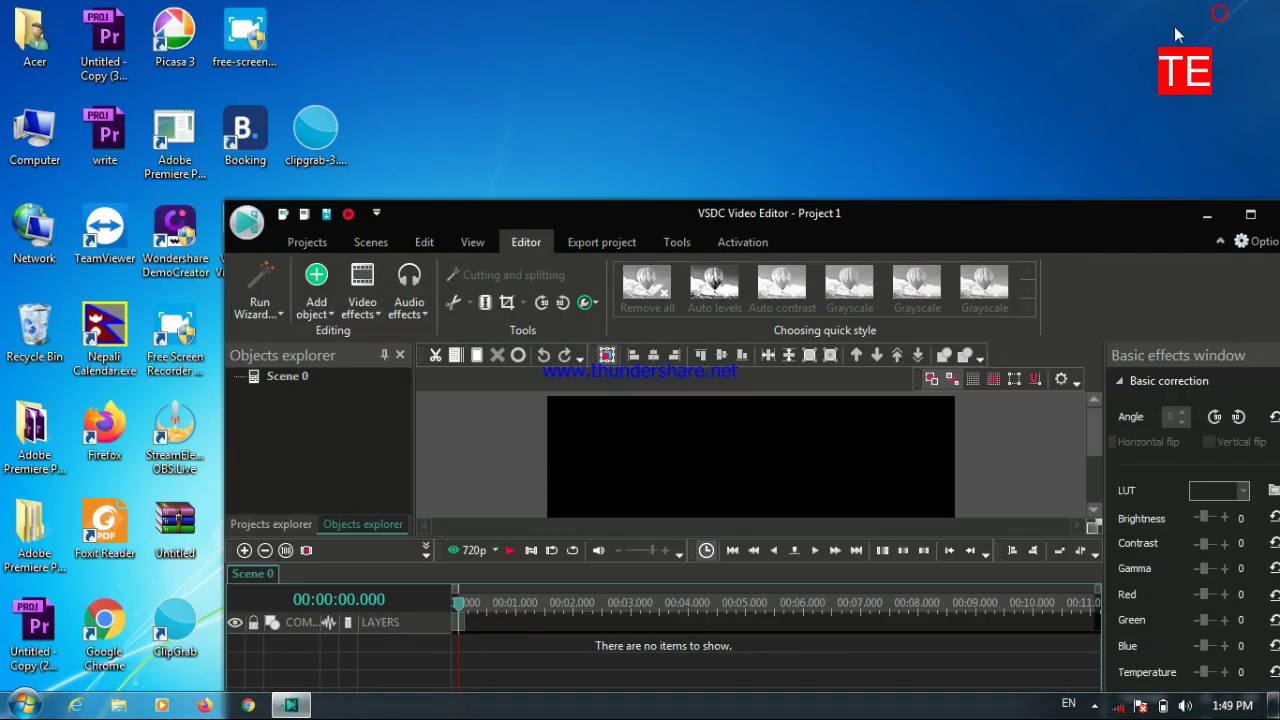
double_click(1125, 227)
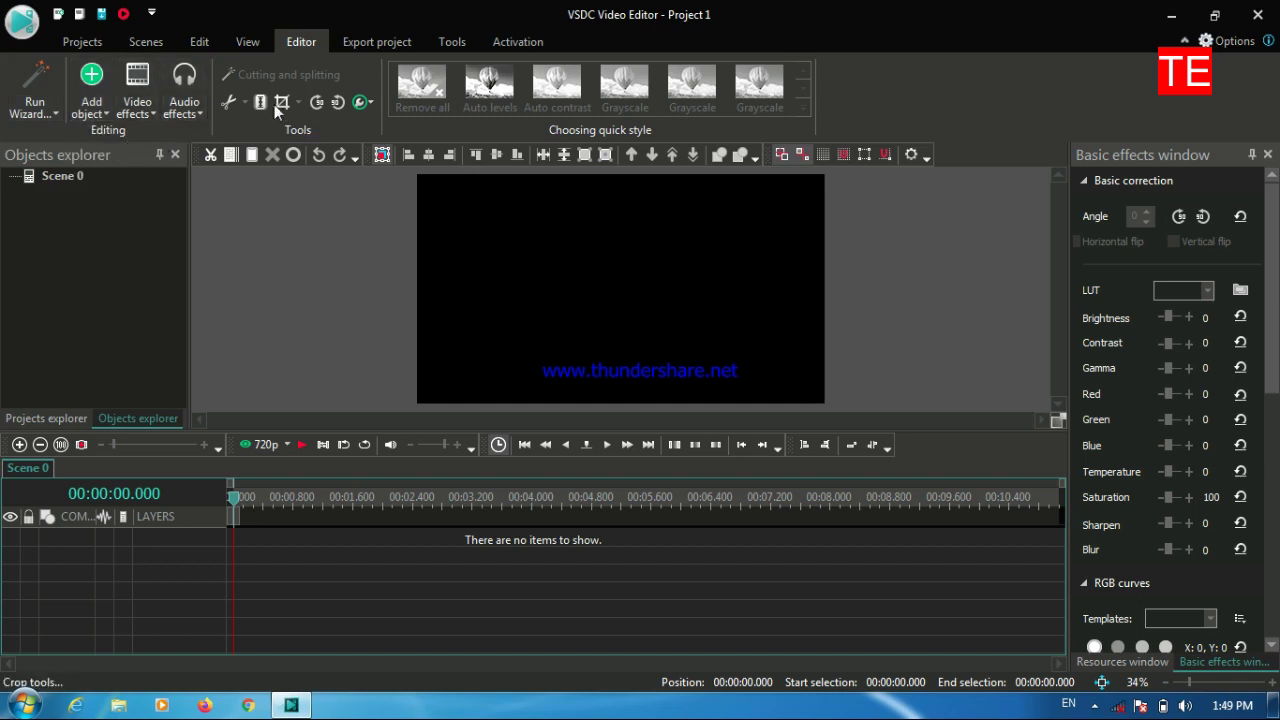
Add the video 20170516_075013 from New folder (2) on a new layer from the cursor position and start its preview
left_click(104, 111)
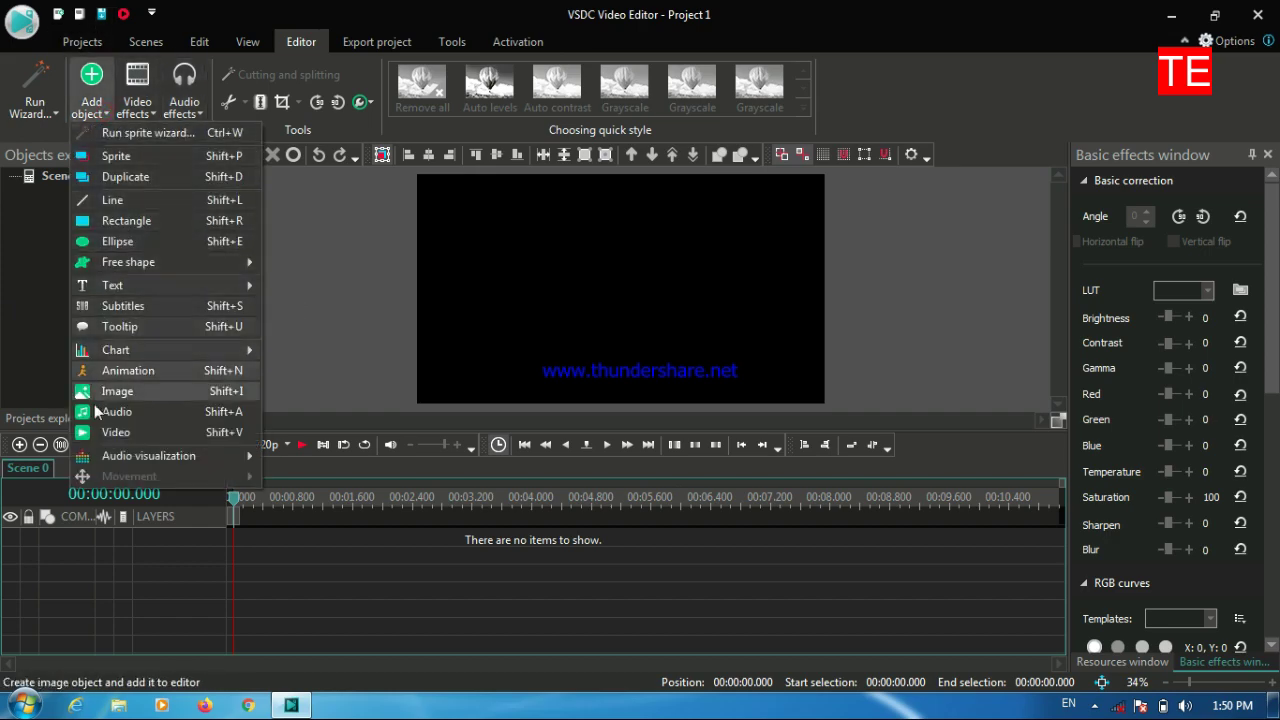
left_click(112, 432)
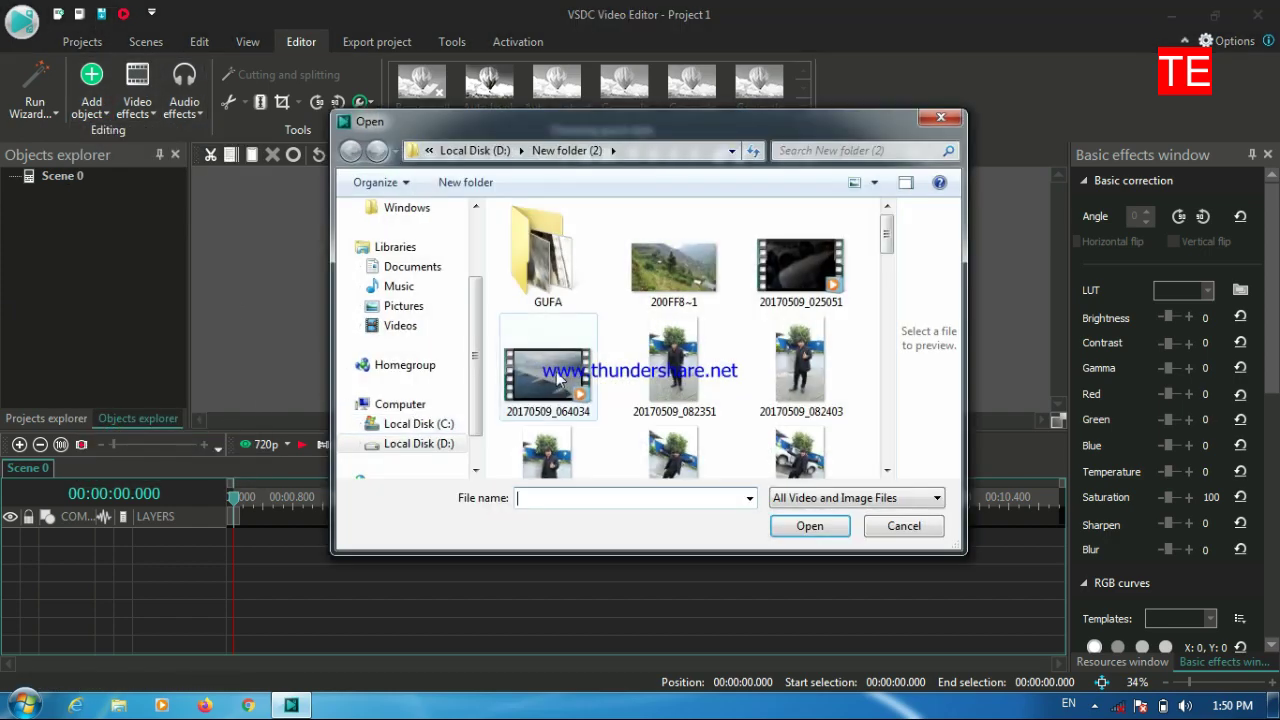
left_click(558, 378)
scroll(555, 379, "down", 3)
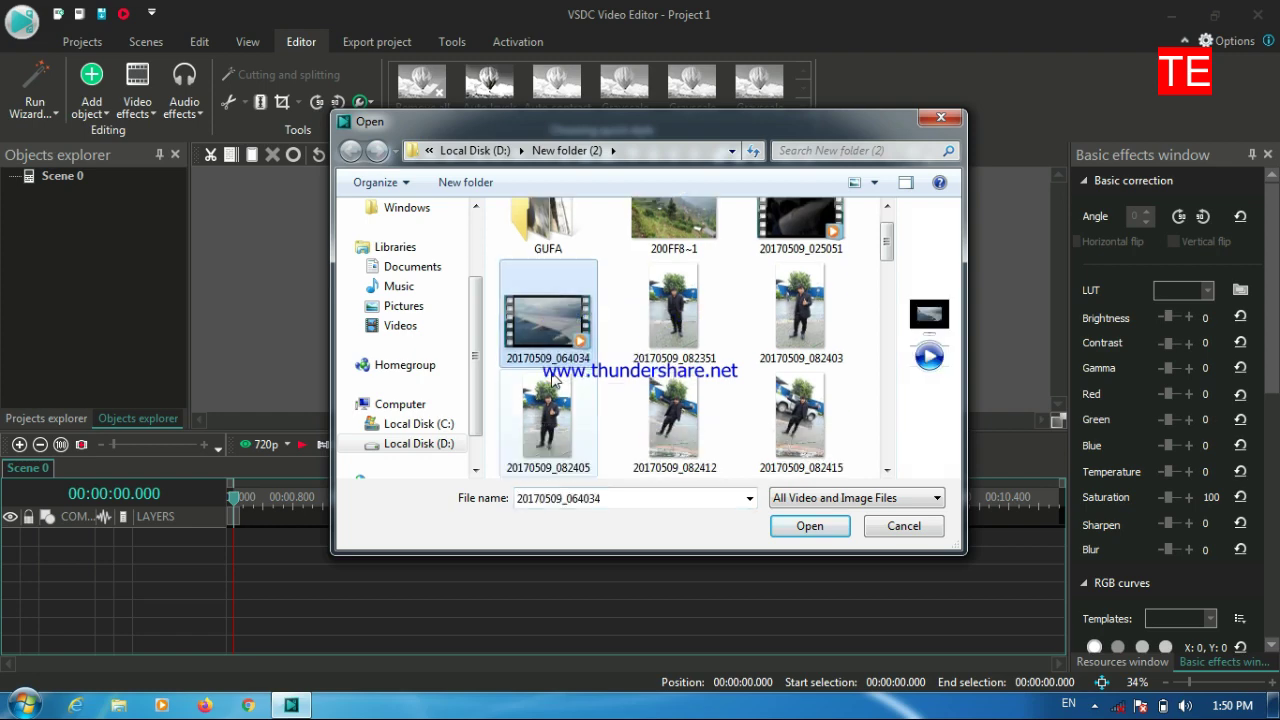
scroll(555, 378, "down", 3)
scroll(555, 378, "down", 3)
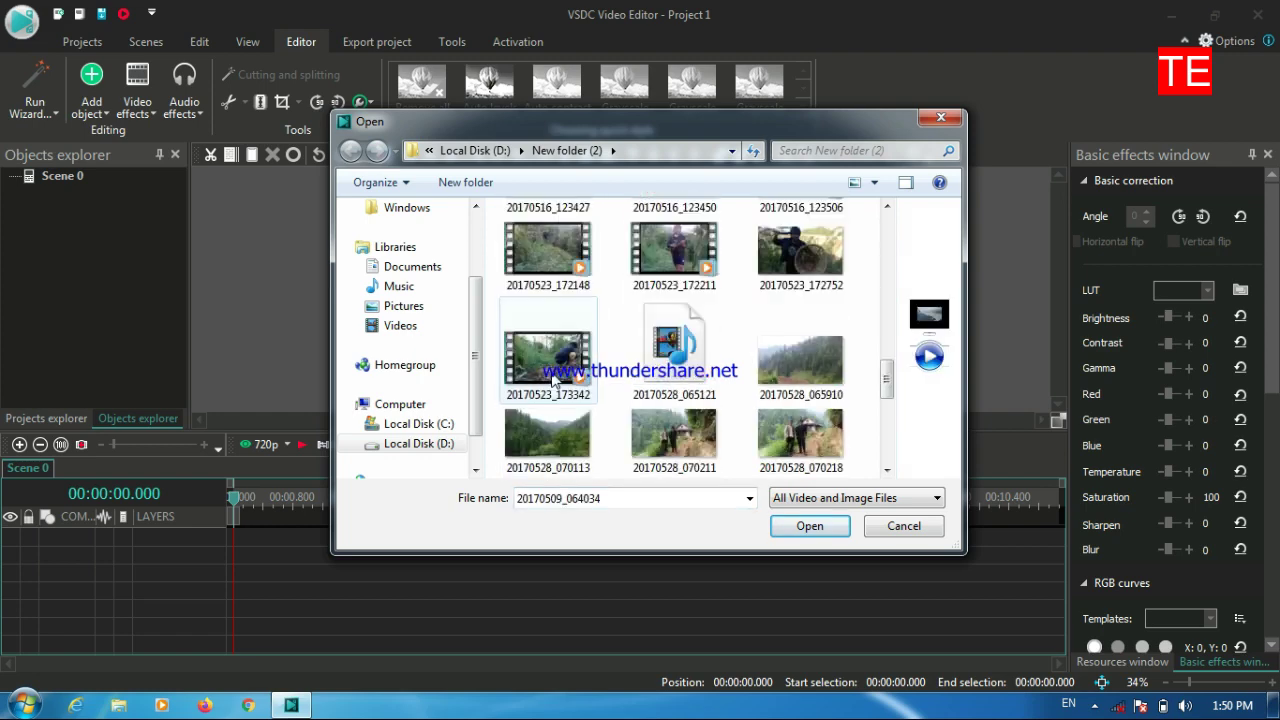
scroll(555, 378, "down", 3)
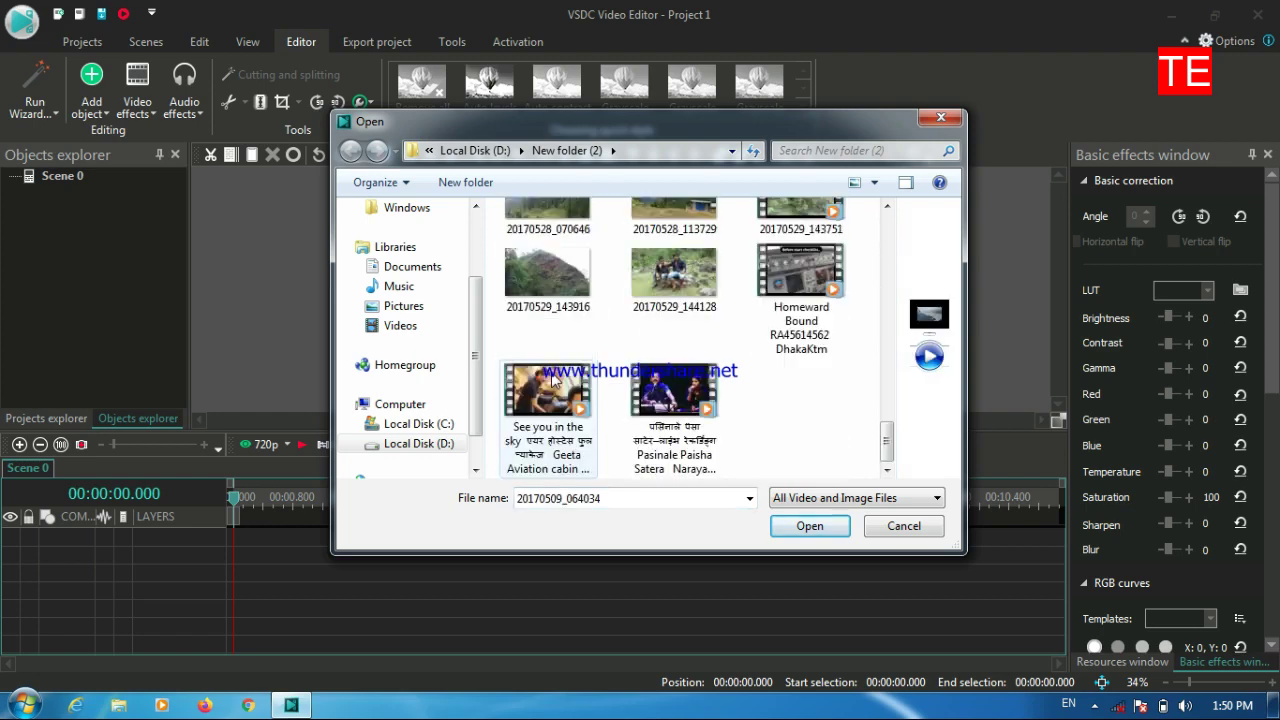
scroll(555, 378, "up", 1)
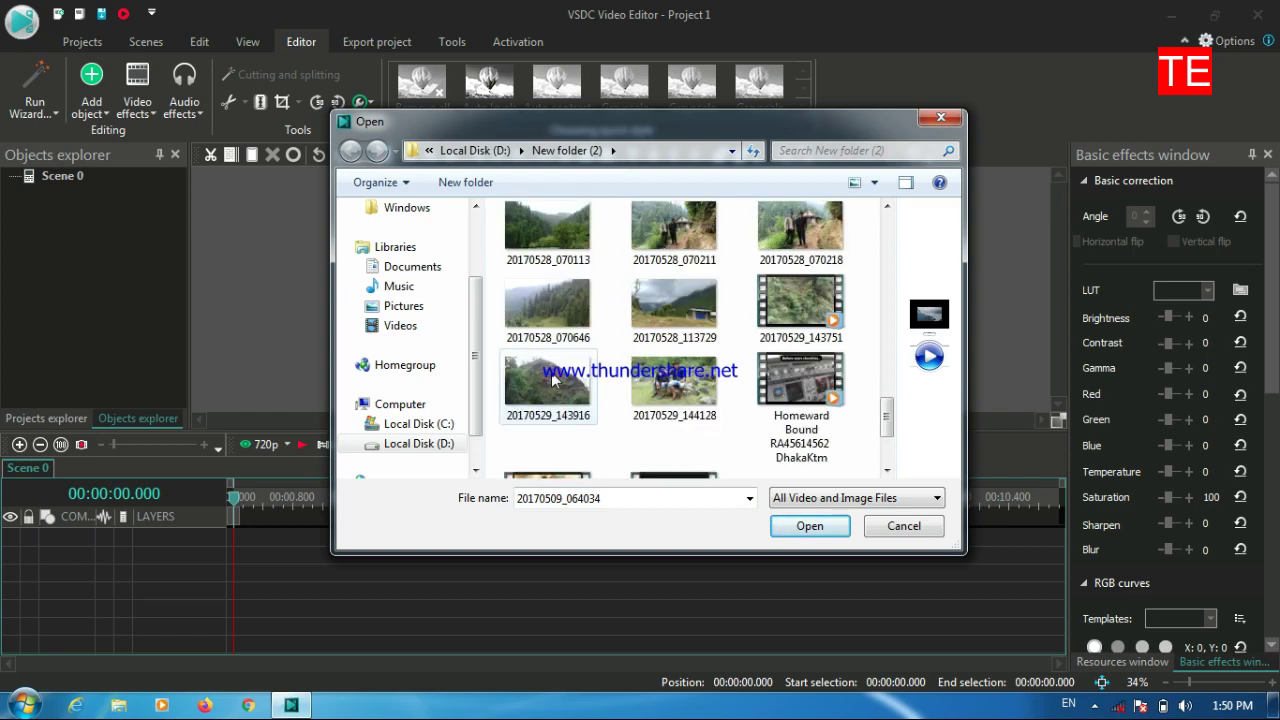
scroll(553, 378, "up", 4)
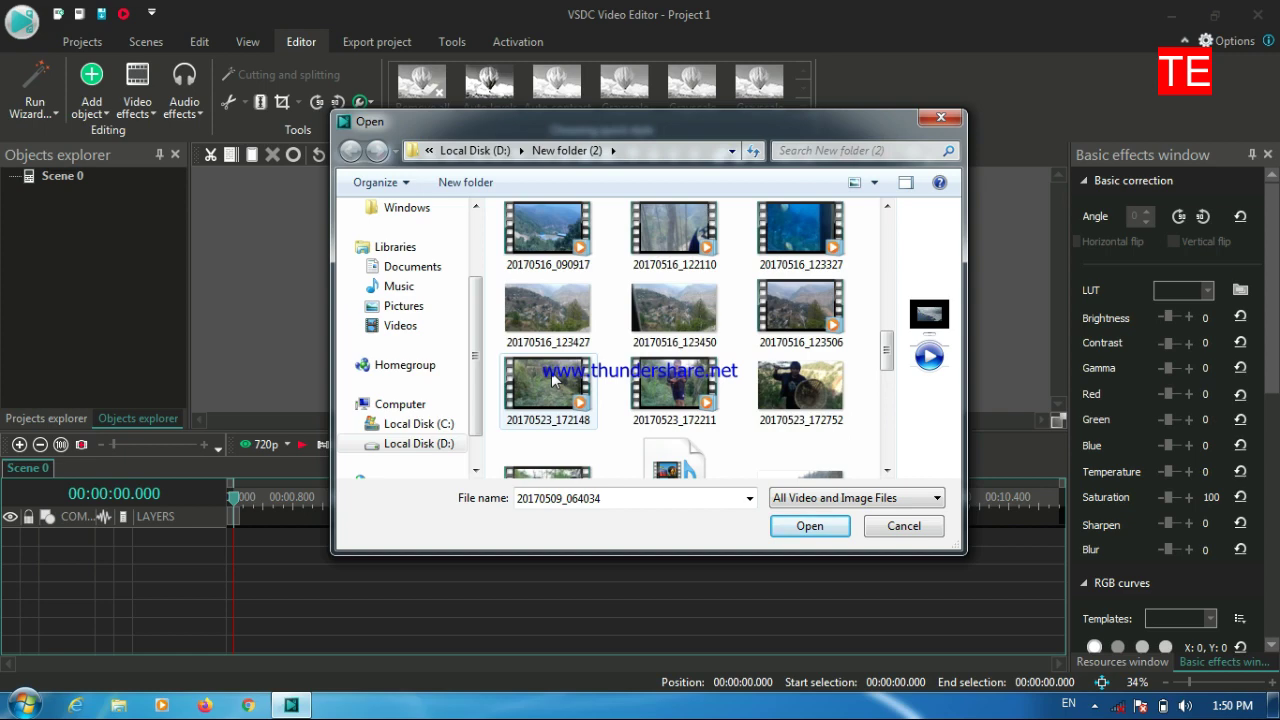
scroll(553, 378, "up", 2)
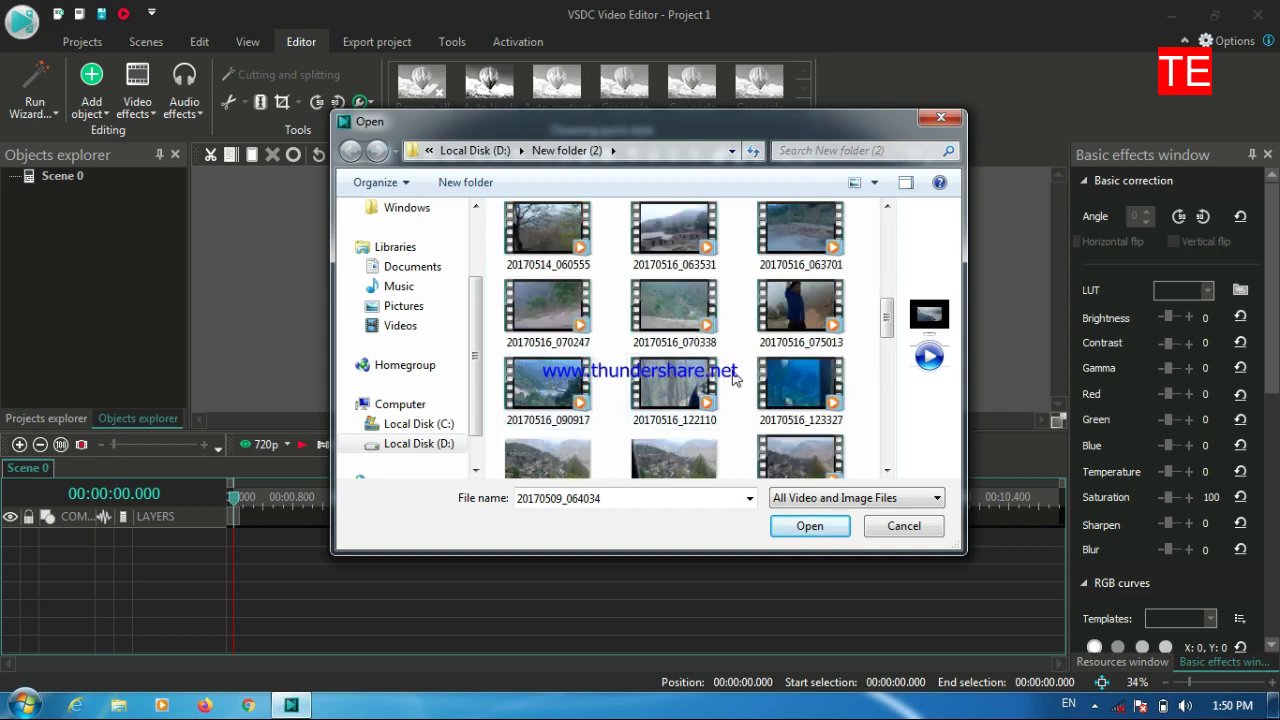
scroll(737, 378, "up", 2)
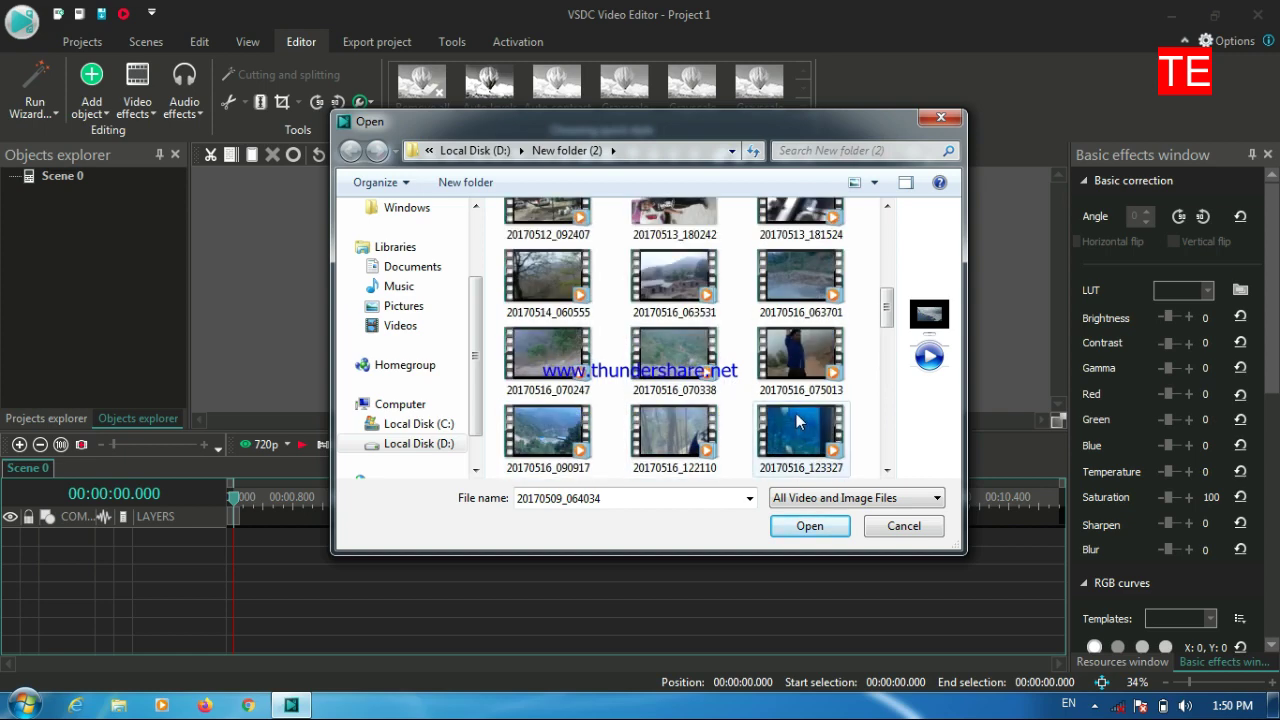
double_click(796, 413)
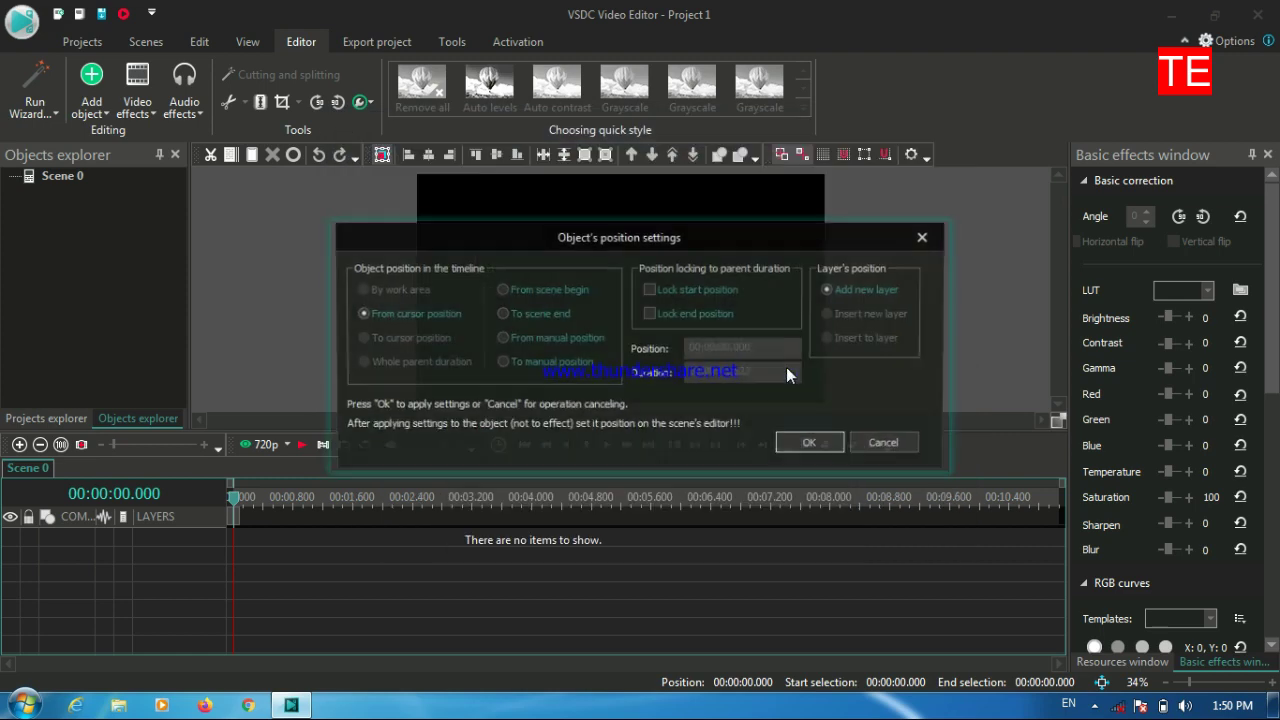
left_click(801, 440)
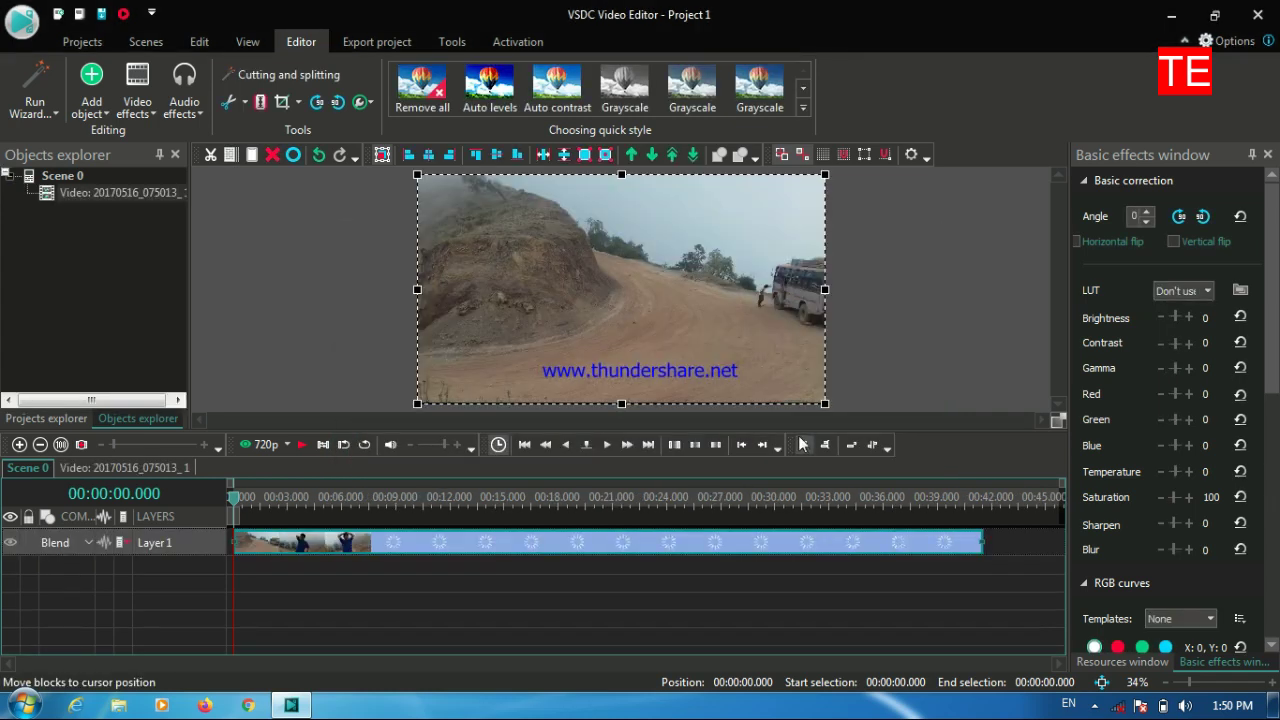
left_click(298, 445)
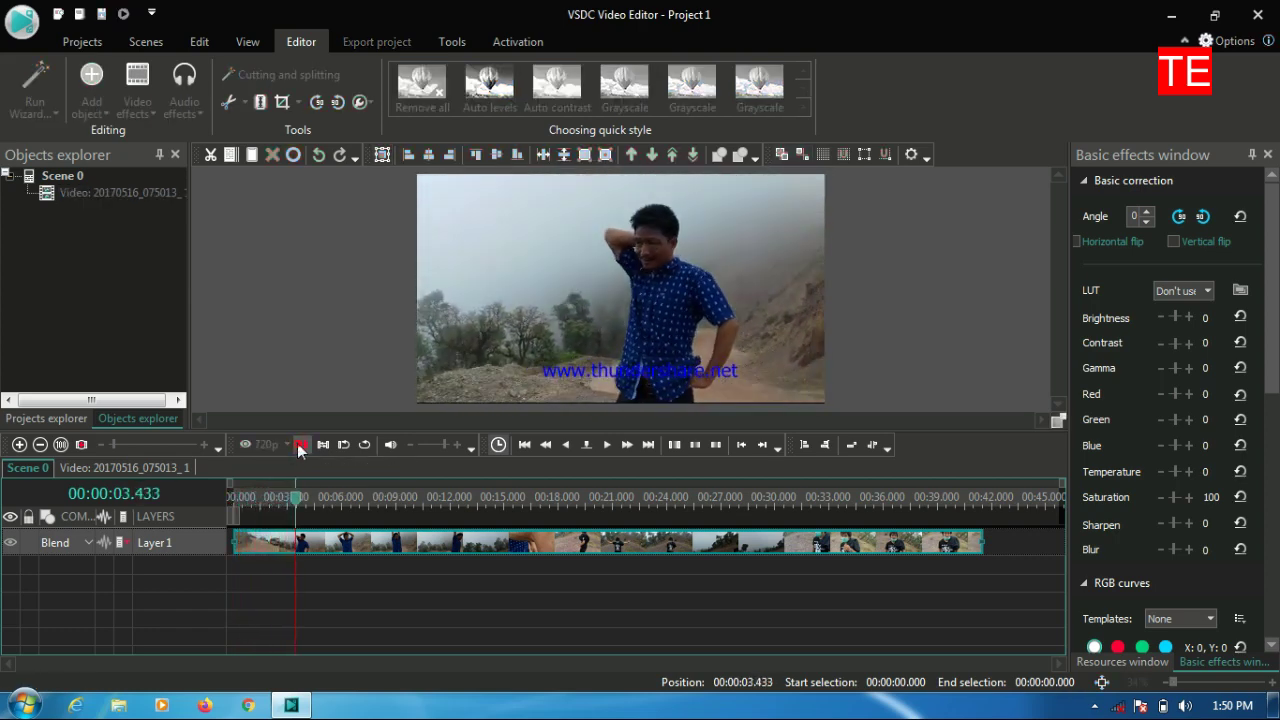
Preview the clip in short stretches, pausing playback at 00:00:06.433
left_click(298, 445)
left_click(298, 445)
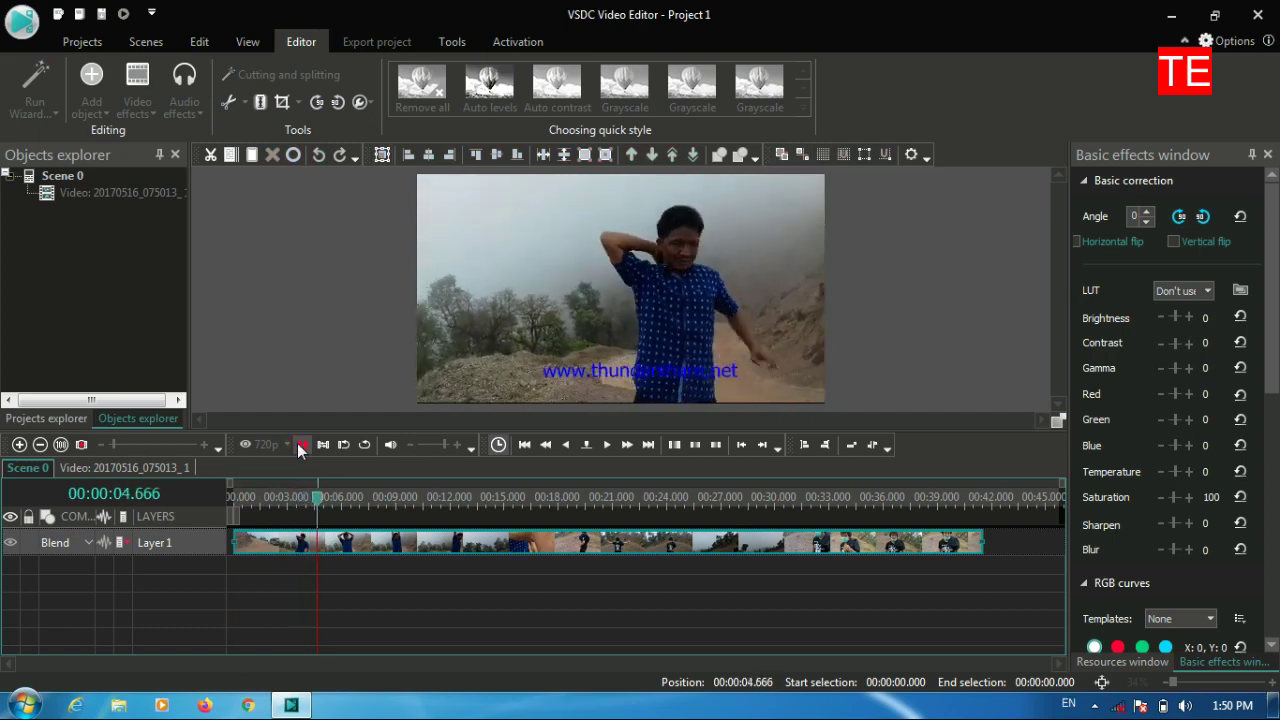
left_click(297, 443)
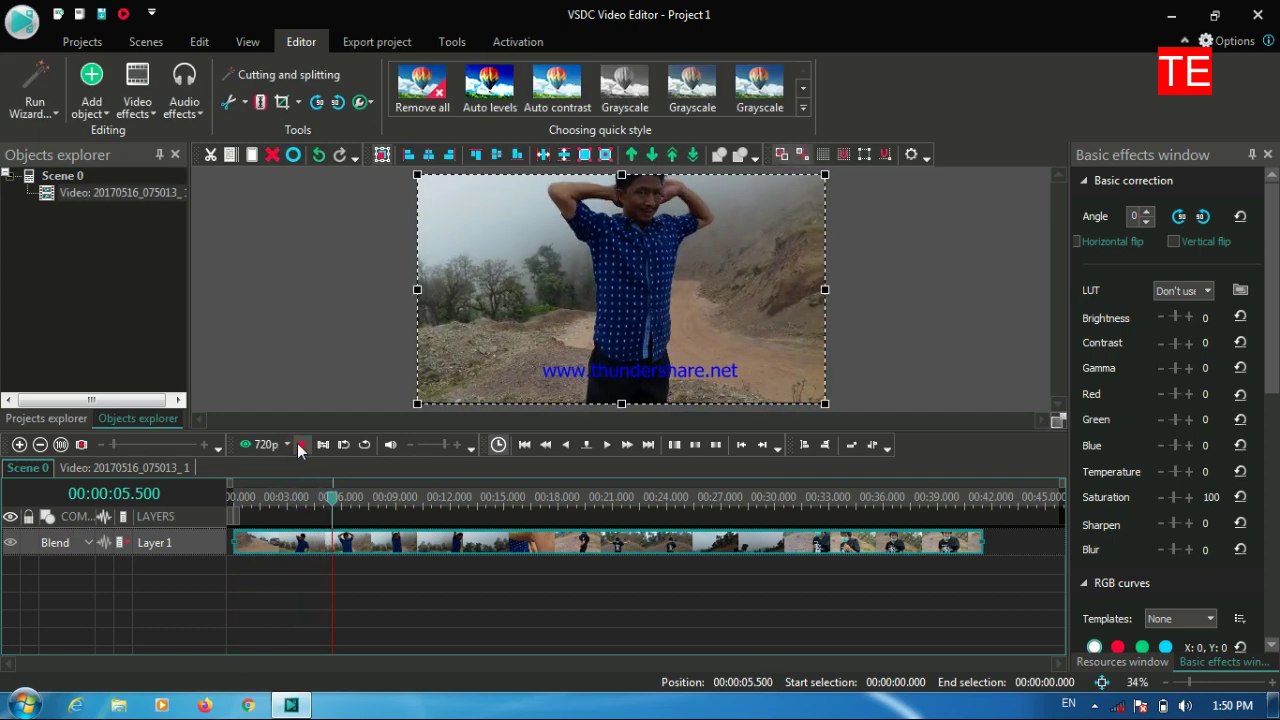
left_click(297, 443)
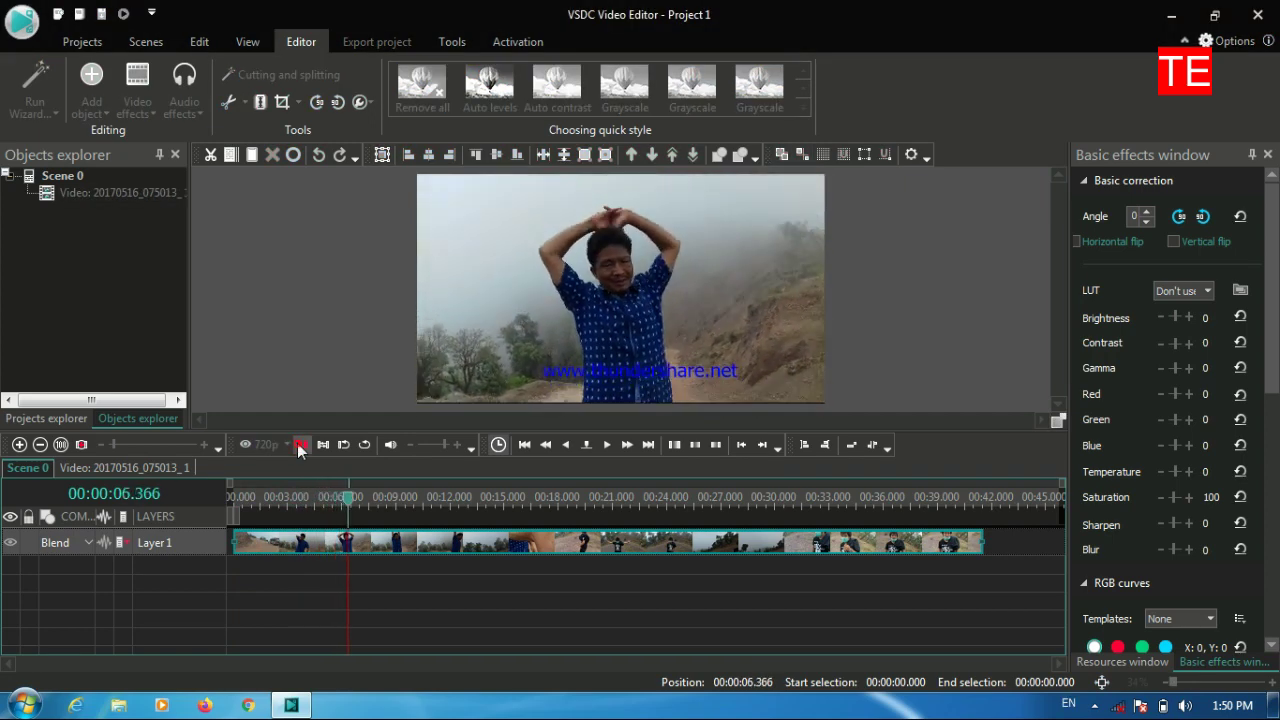
left_click(297, 443)
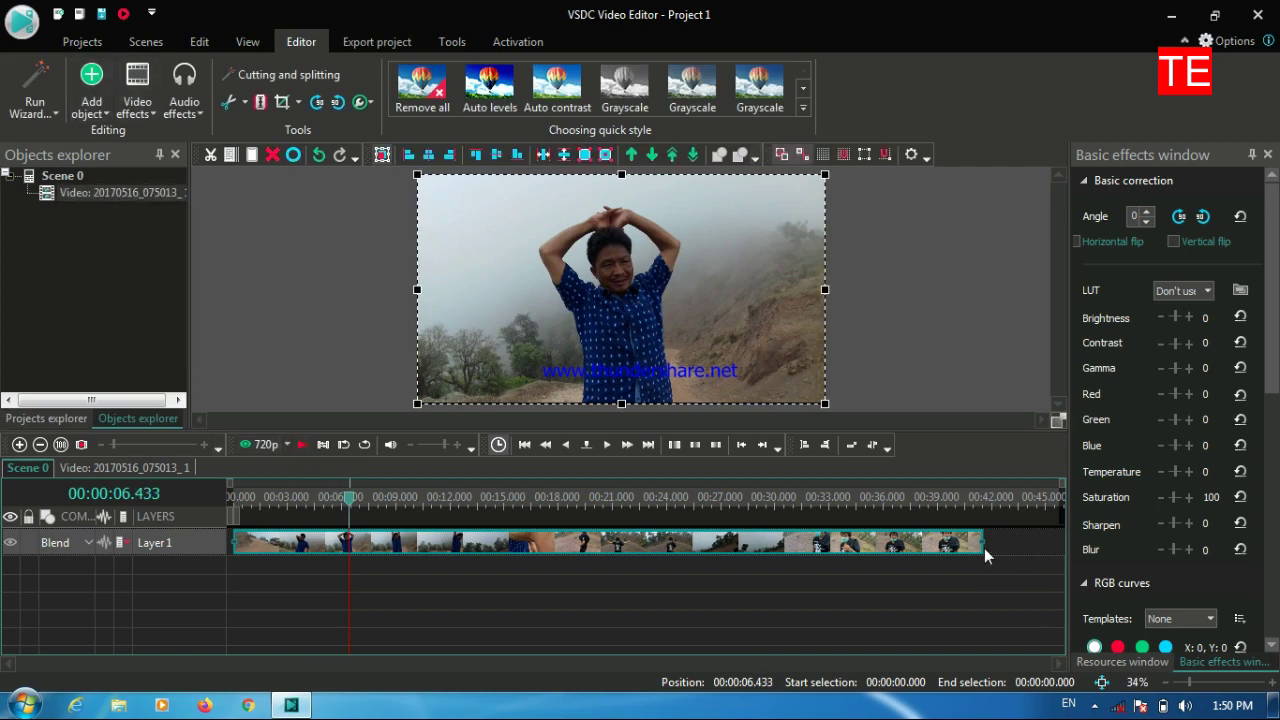
Shorten the clip's end to about 26 seconds on the timeline and trim its start at 00:00:08.966
left_click_drag(983, 548, 709, 557)
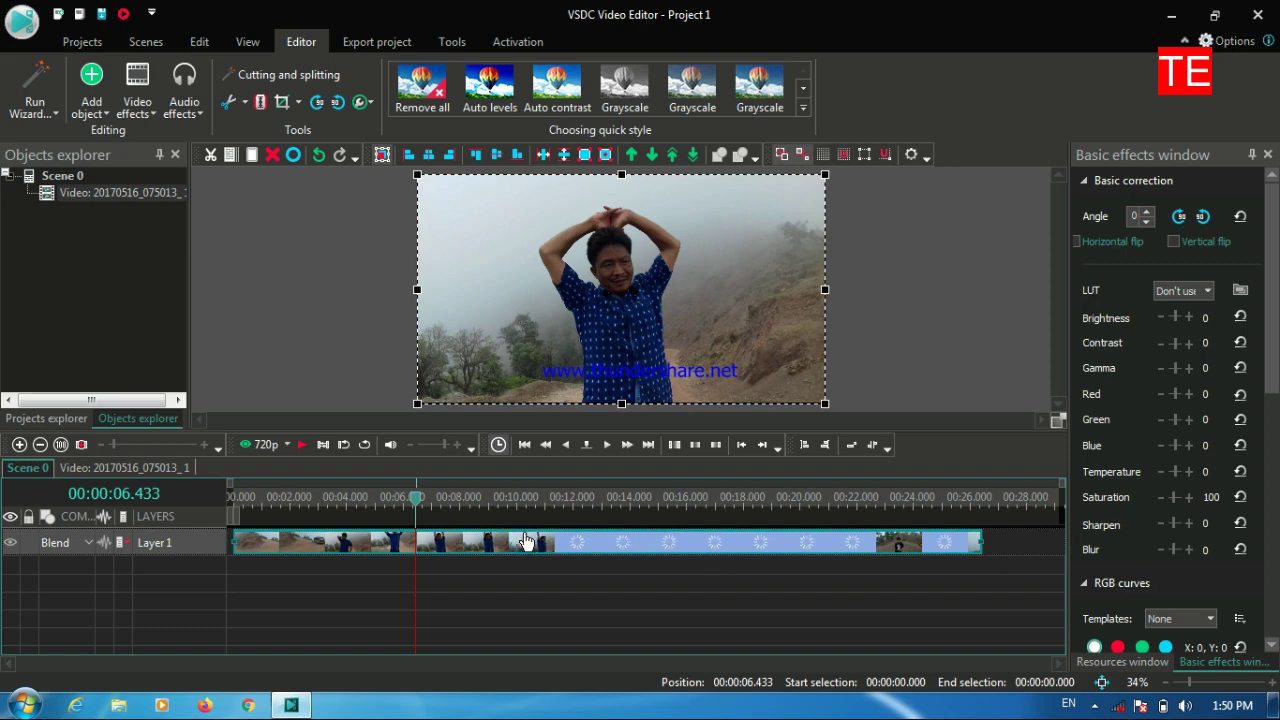
mouse_move(980, 553)
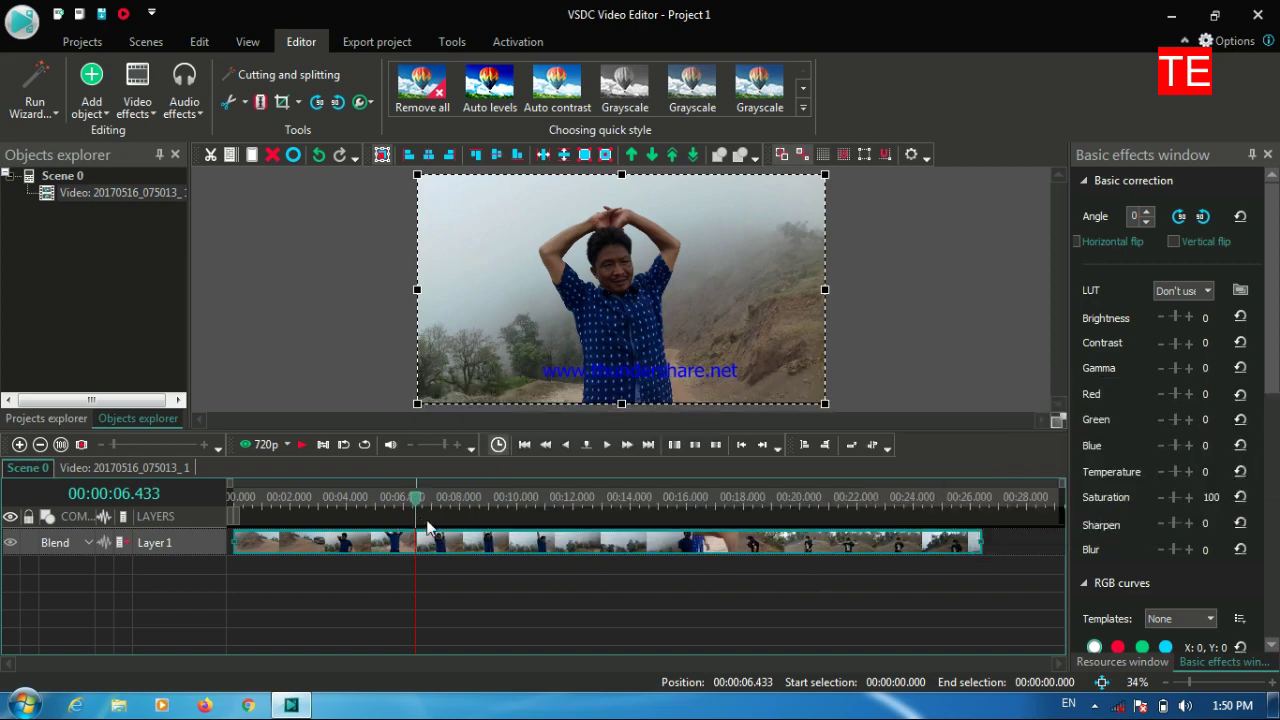
left_click_drag(415, 500, 490, 505)
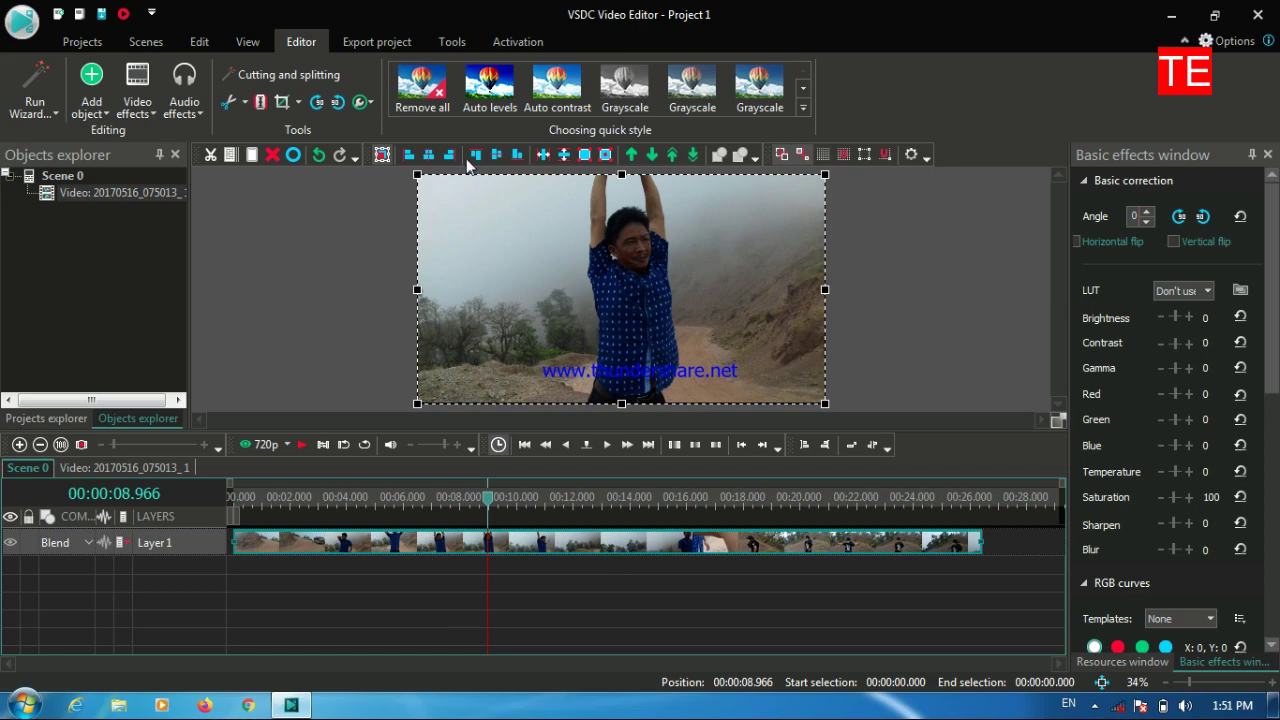
left_click(244, 103)
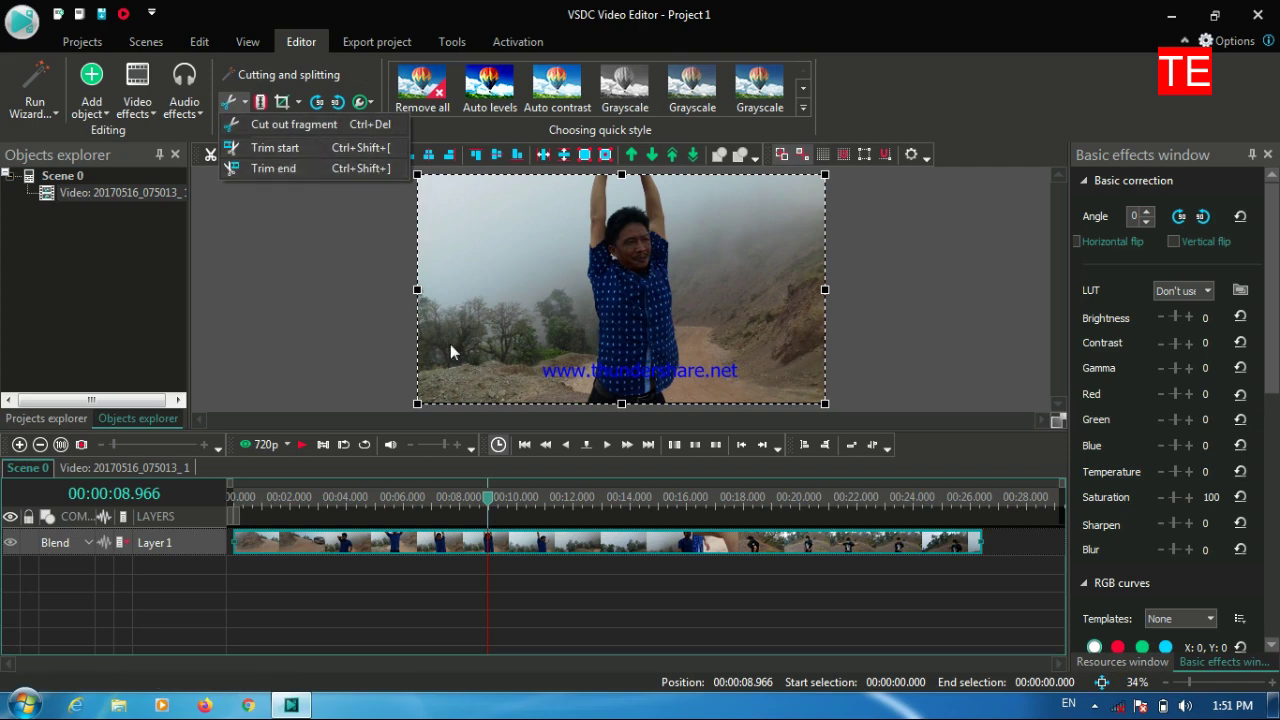
left_click(270, 148)
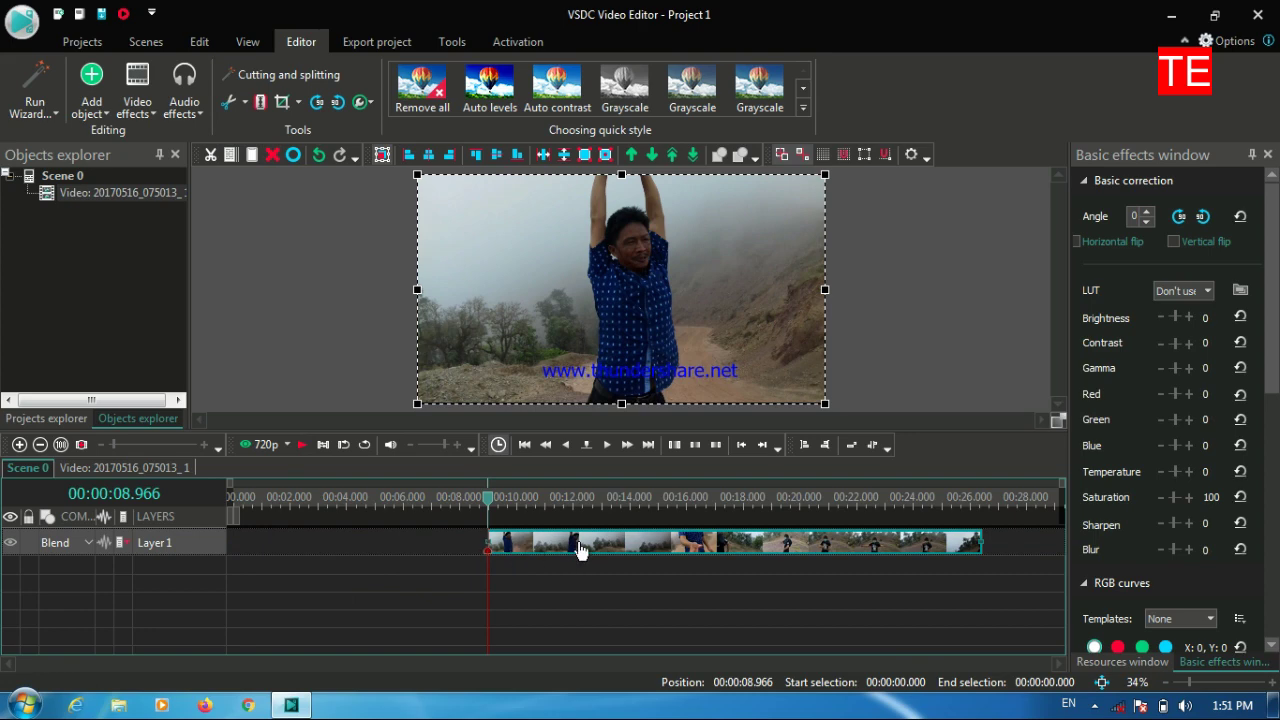
Move the clip earlier on the timeline to start at about 4.6 seconds and trim its start at 00:00:13.933
left_click_drag(583, 546, 454, 545)
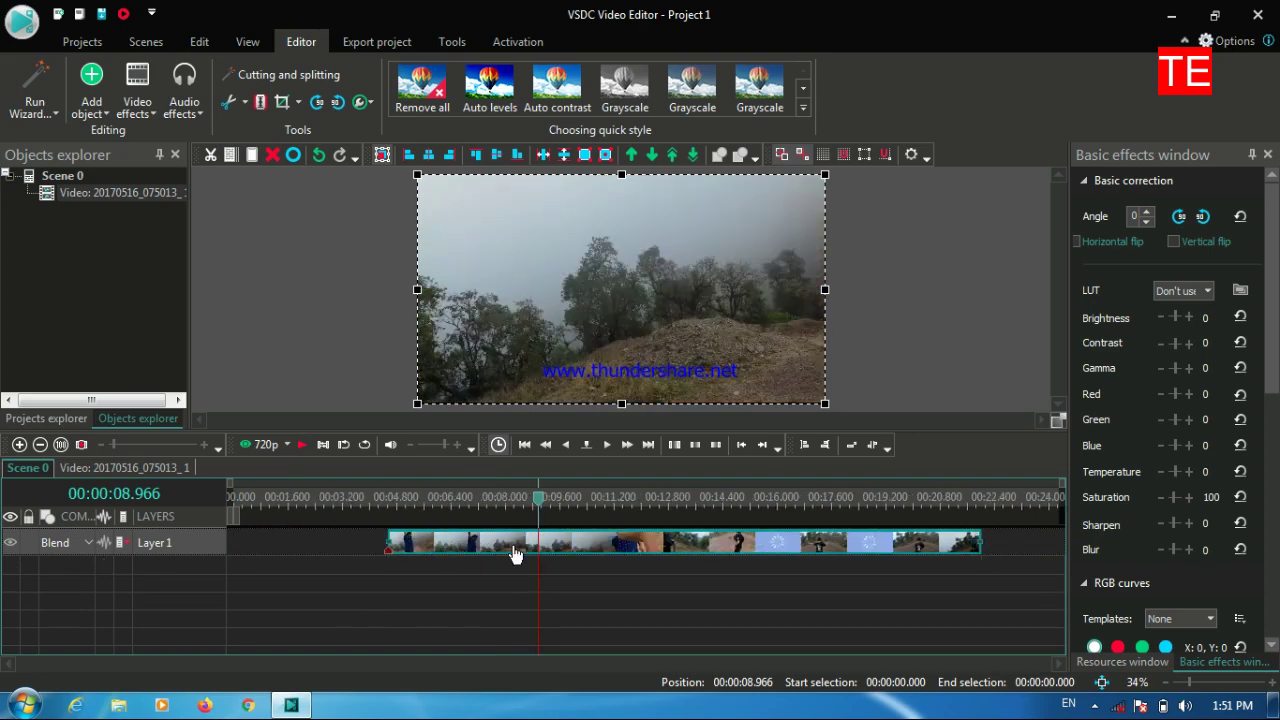
mouse_move(588, 543)
left_click_drag(537, 506, 708, 509)
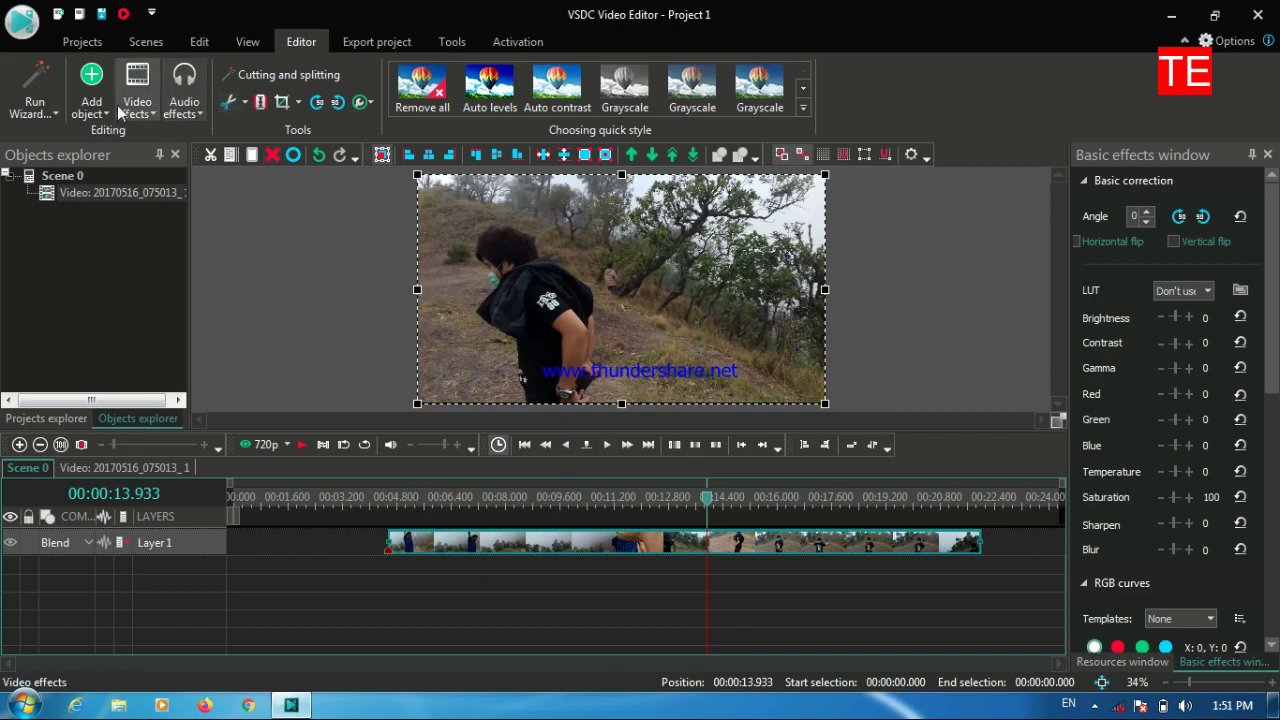
left_click(240, 101)
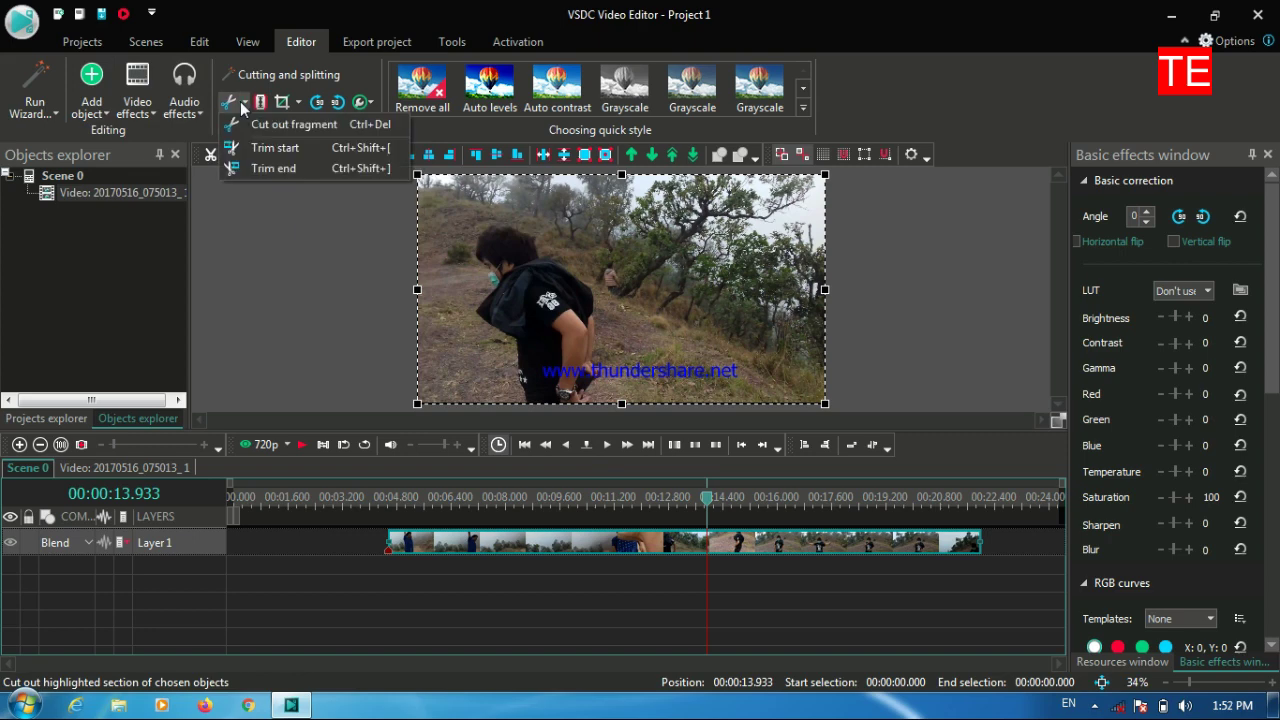
left_click(266, 149)
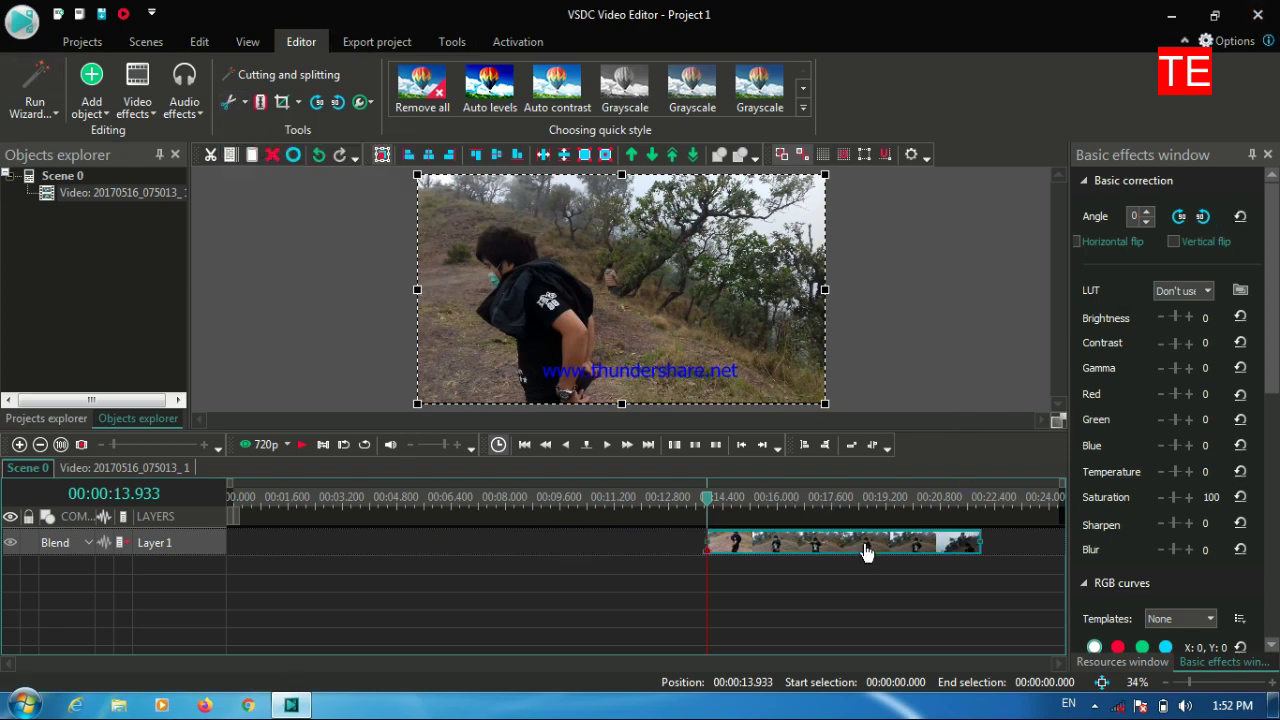
Move the remaining part of the clip back to the very beginning of the timeline
left_click_drag(864, 543, 349, 554)
scroll(337, 571, "up", 2)
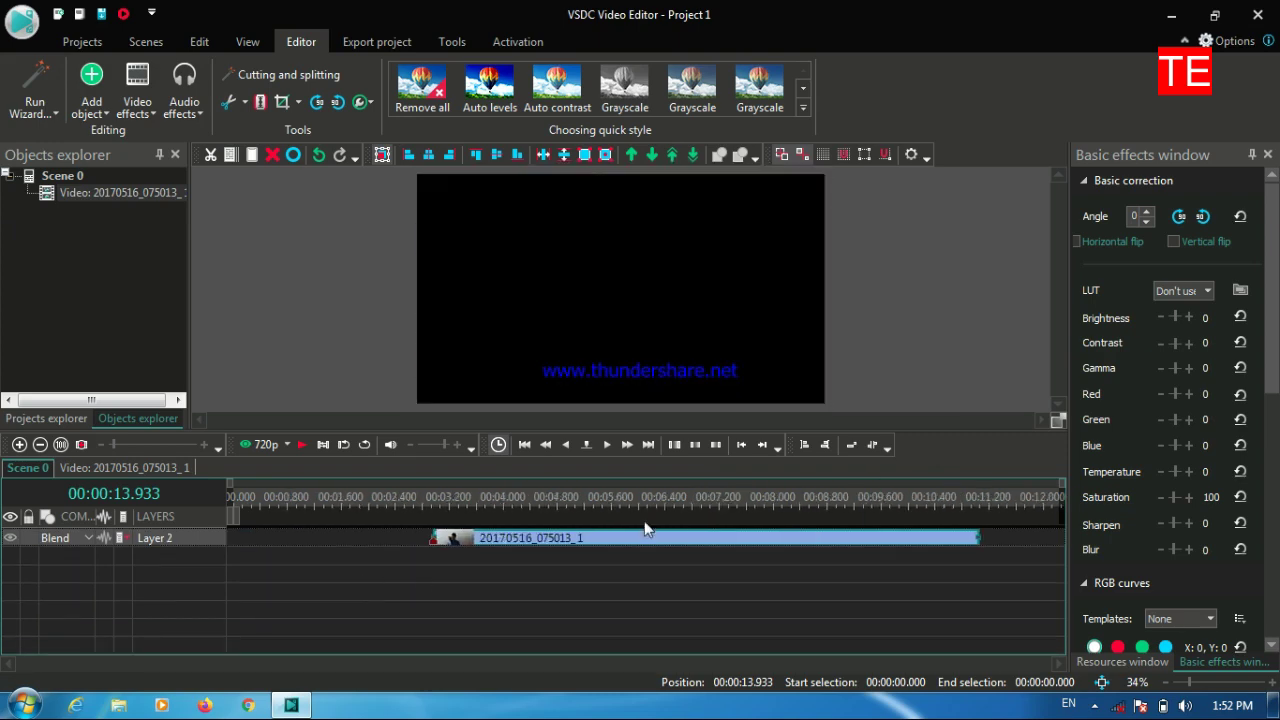
left_click_drag(642, 543, 632, 582)
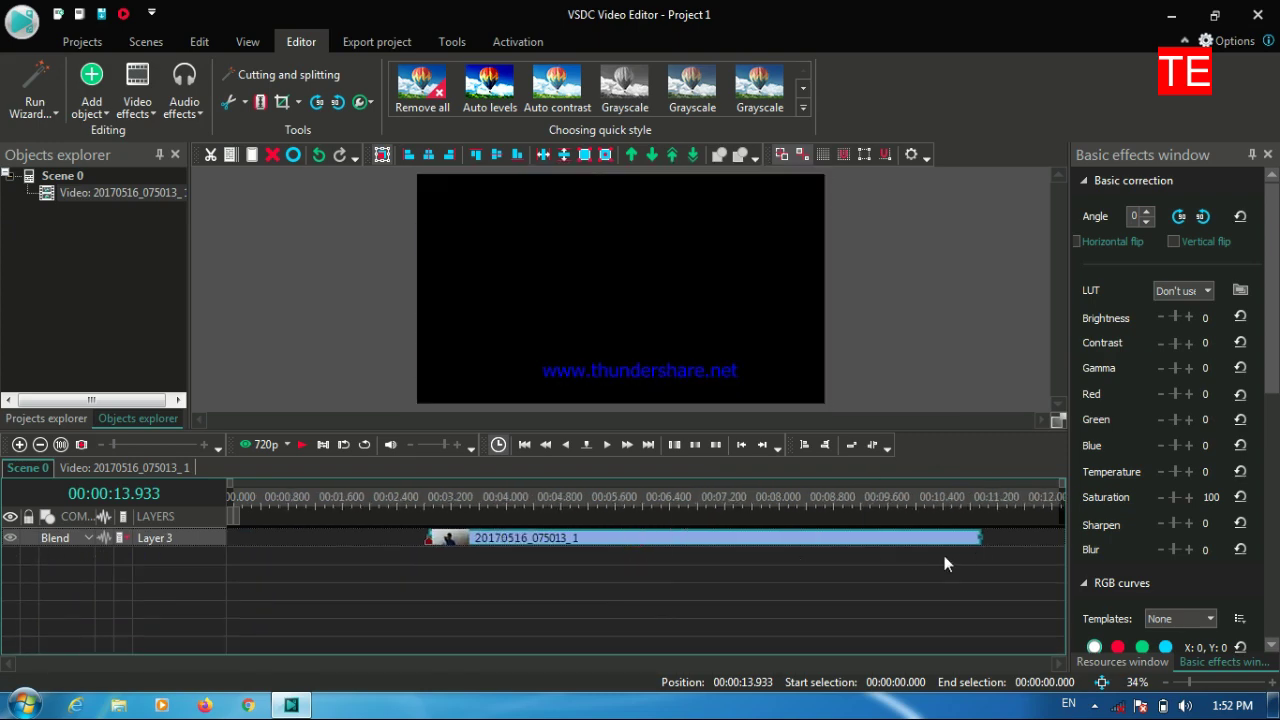
left_click_drag(927, 547, 706, 560)
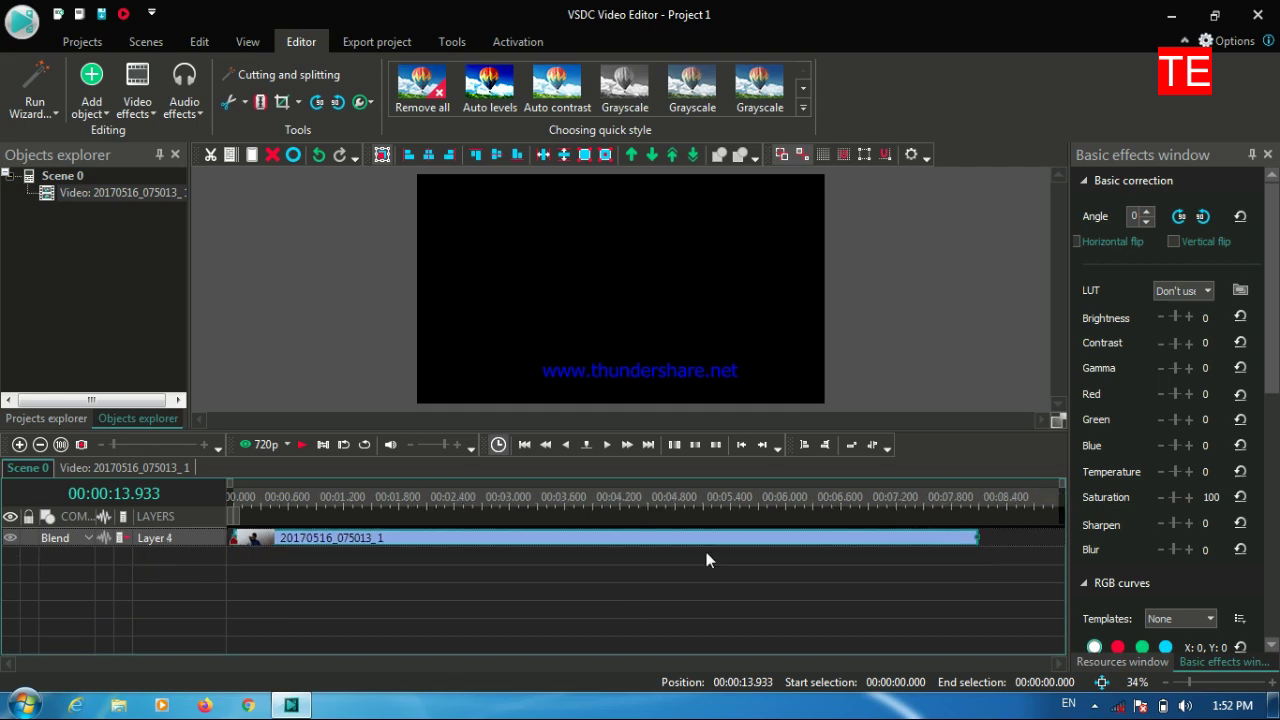
Play back the trimmed clip from near its beginning, pausing at 00:00:05.466 and again at 00:00:06.700
left_click(298, 445)
left_click(294, 499)
left_click(302, 445)
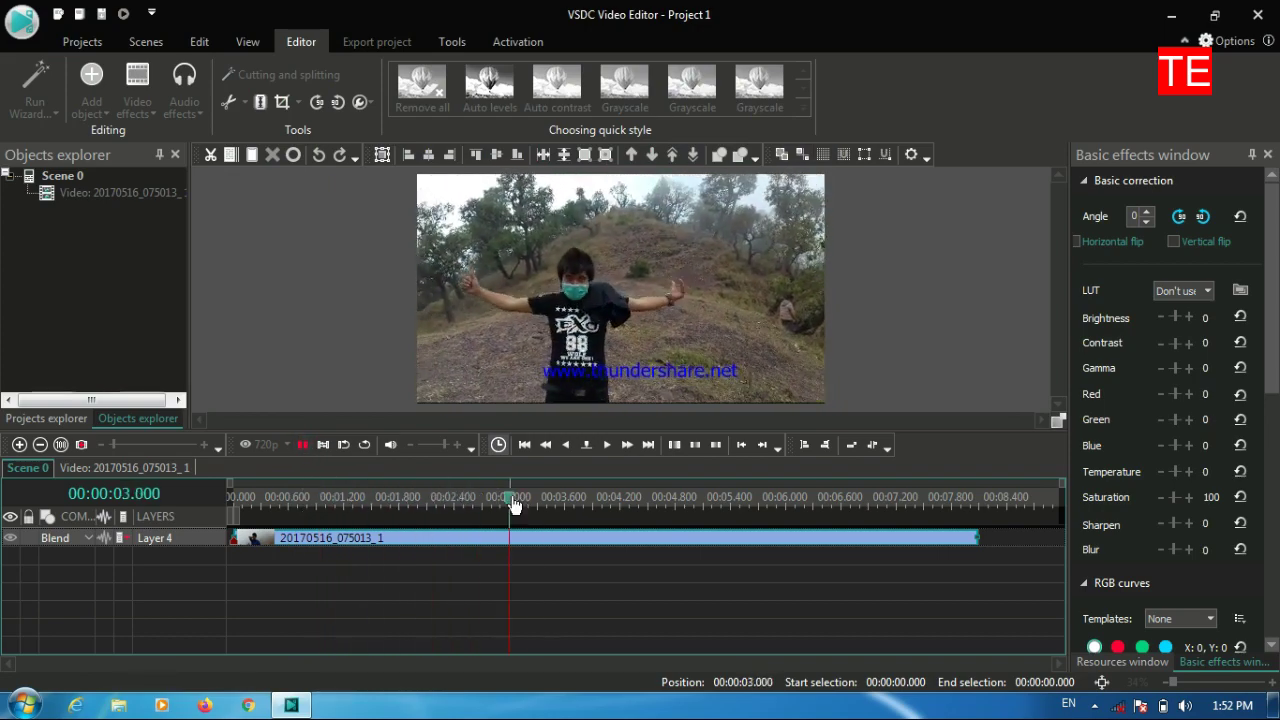
left_click_drag(512, 502, 234, 503)
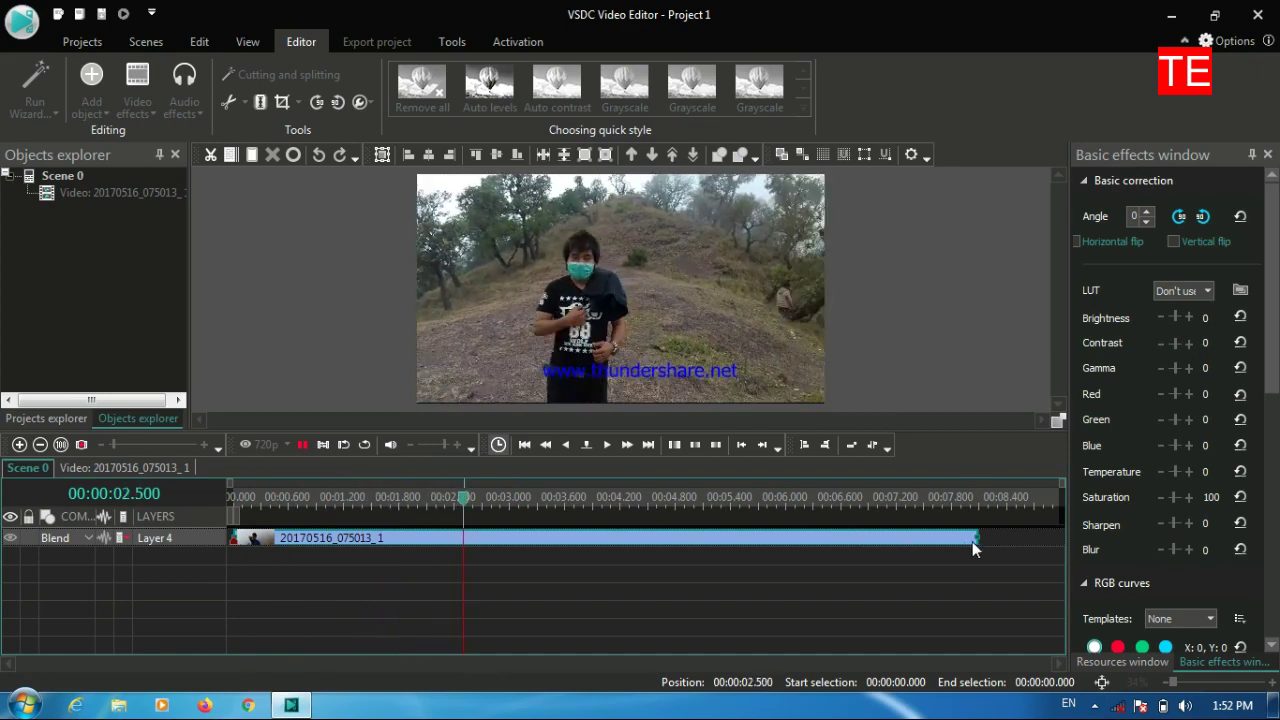
left_click(298, 446)
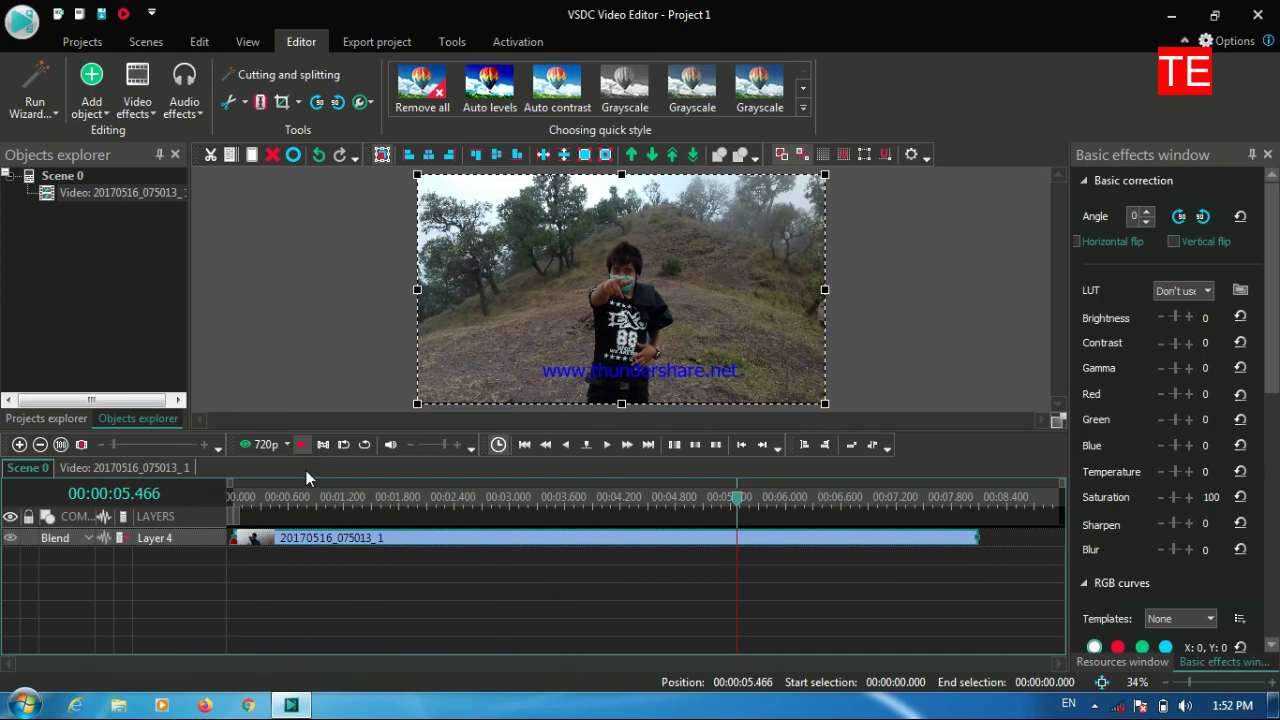
left_click(673, 590)
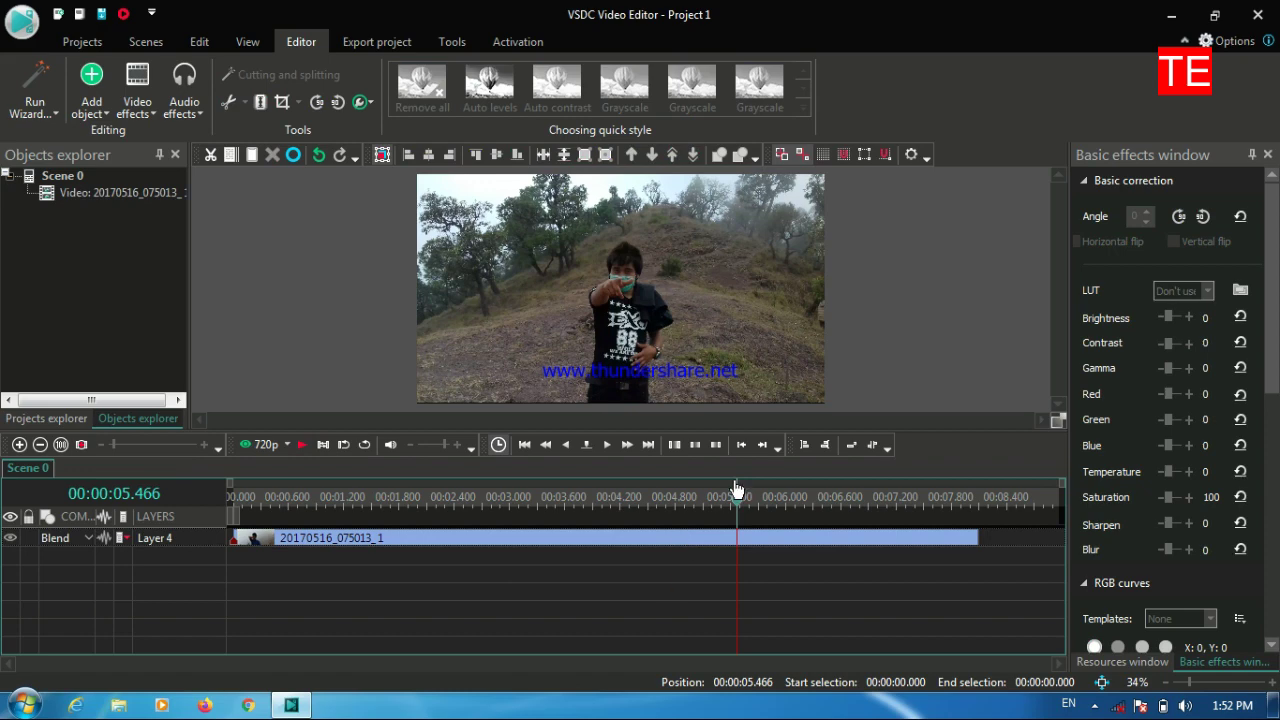
left_click(308, 446)
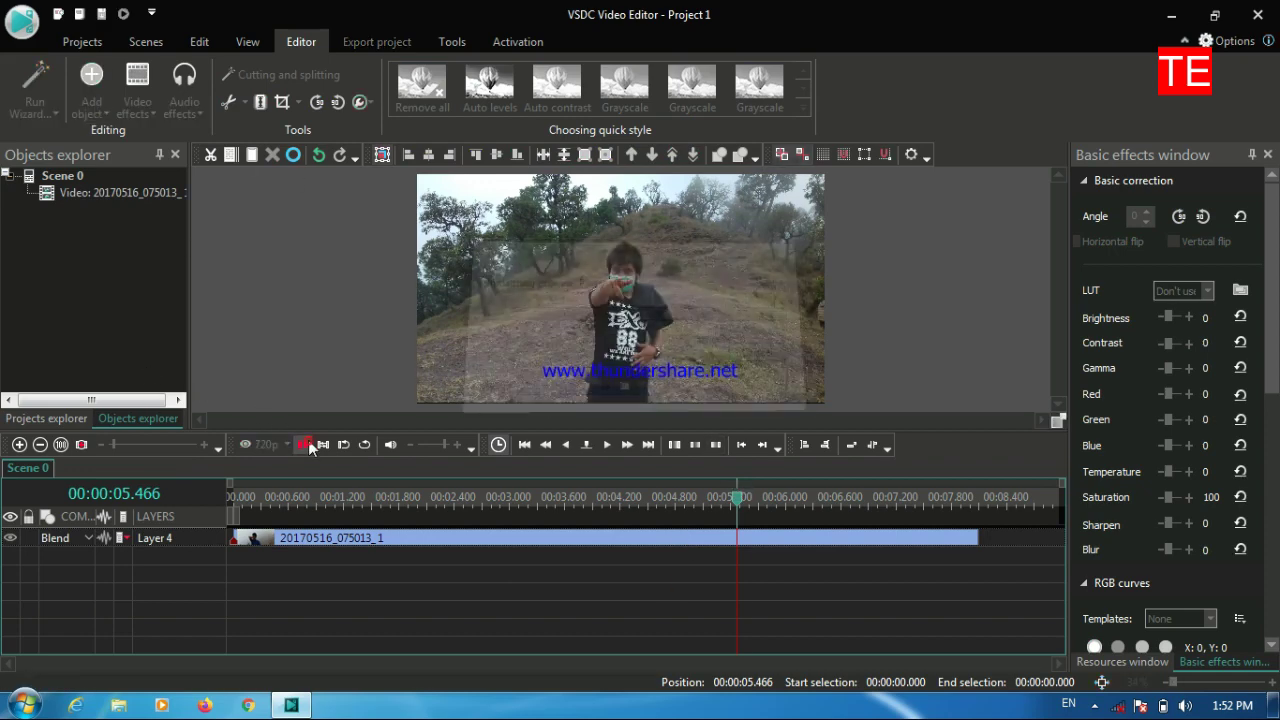
left_click(310, 447)
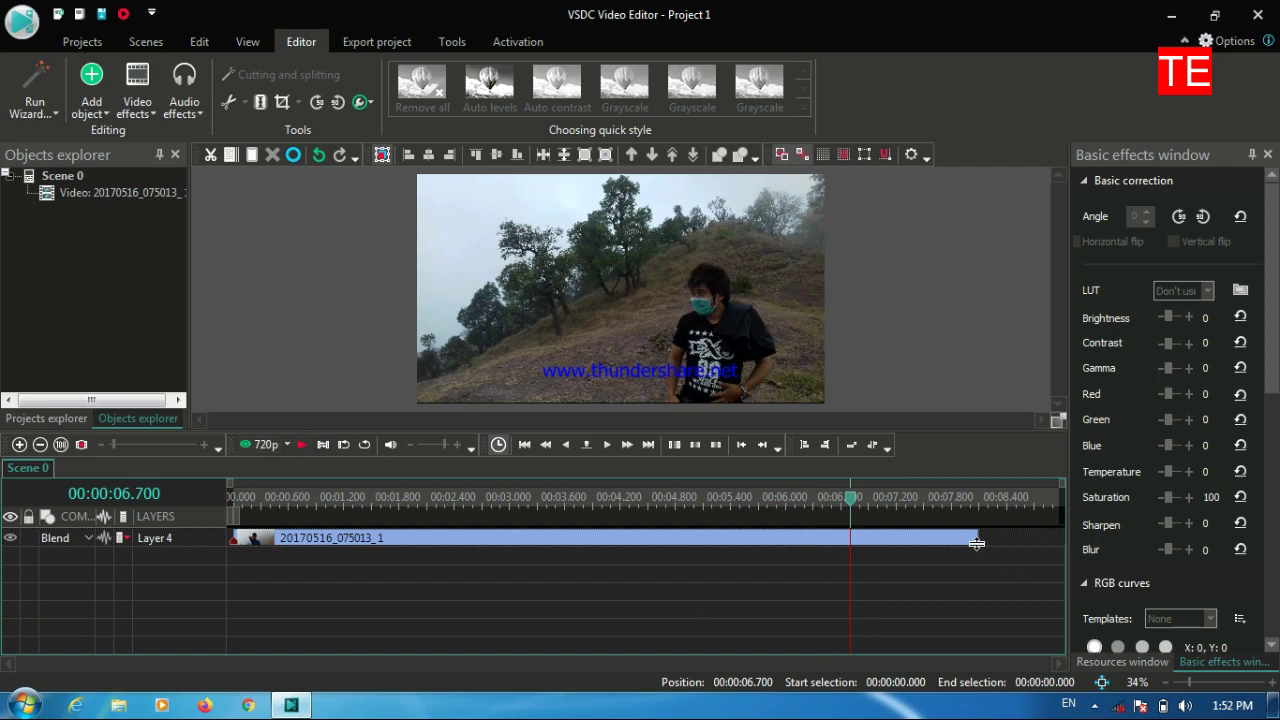
Try to shorten the clip's end to the cursor position at 00:00:06.700, and reselect the clip
left_click_drag(975, 543, 847, 544)
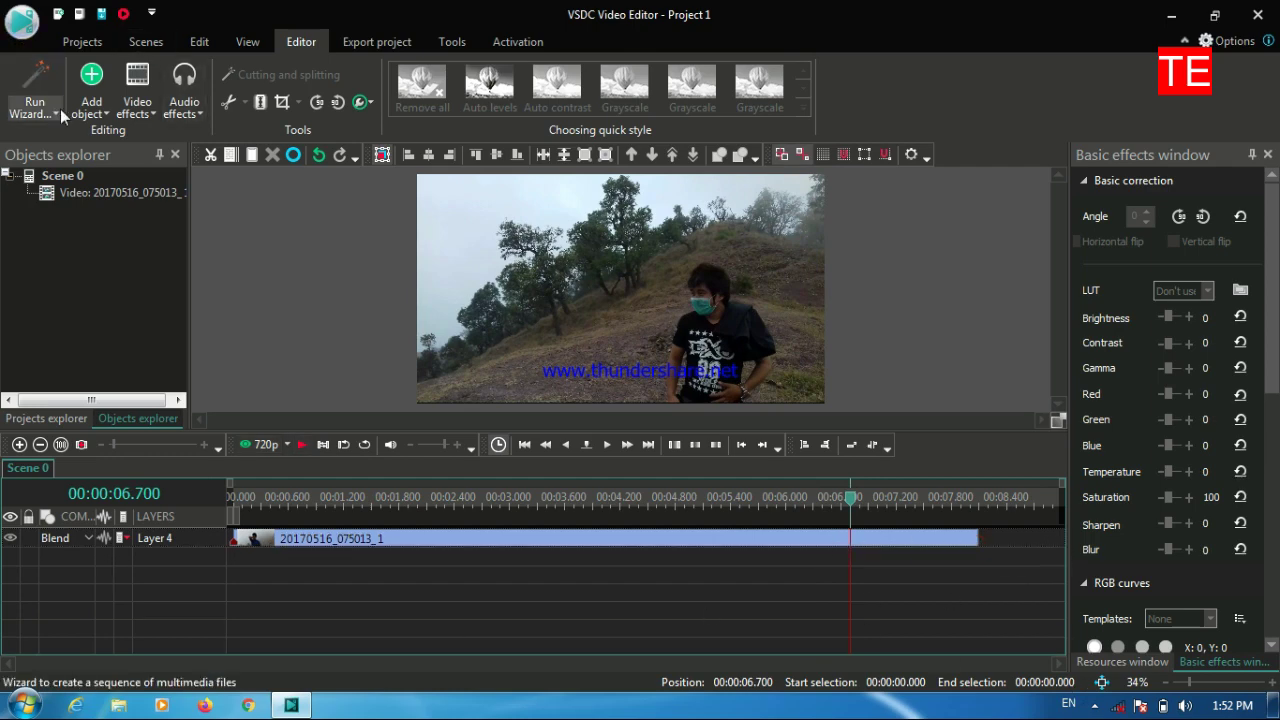
left_click(585, 542)
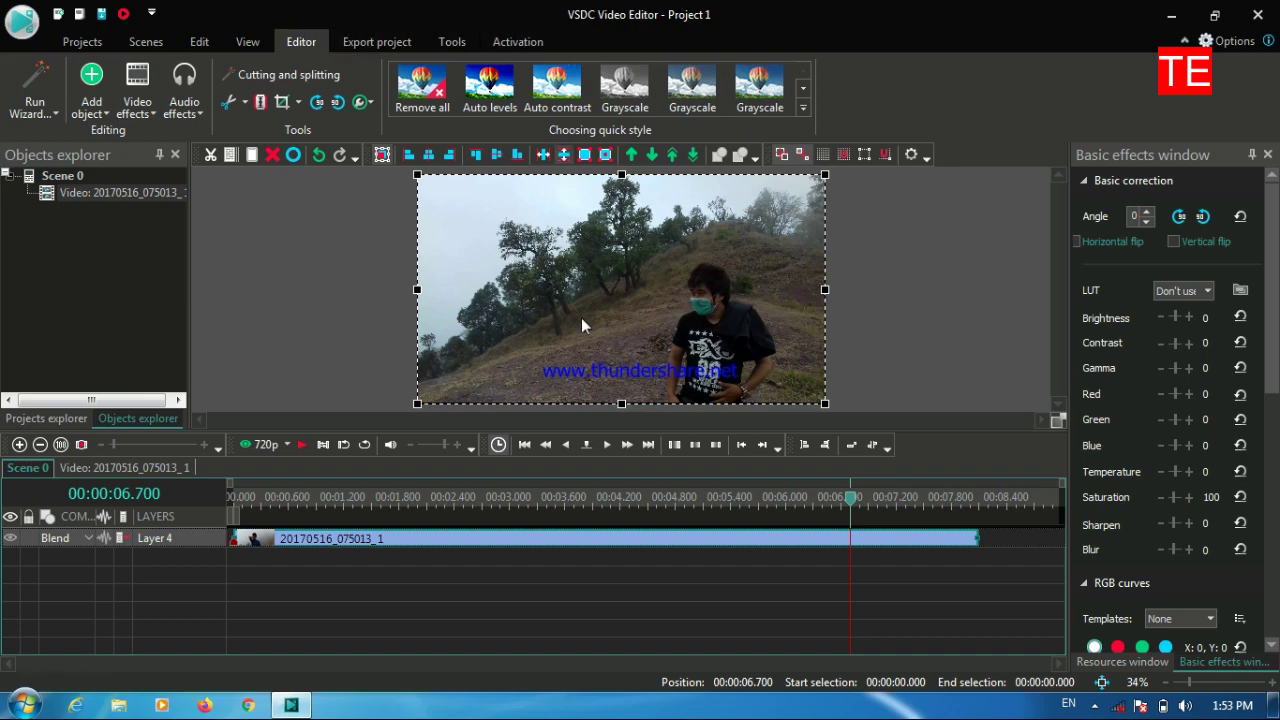
Export the project for PC as an AVI file with the H.264 / AVC profile, continuing without premium features
left_click(352, 40)
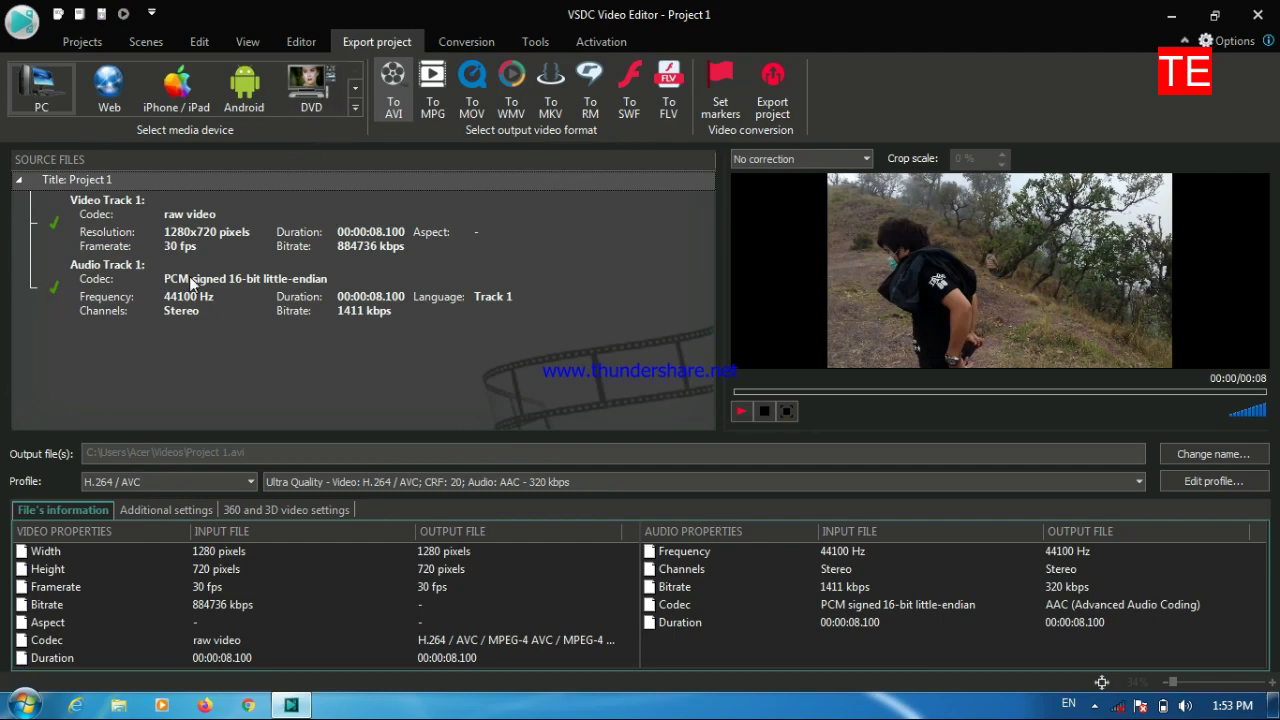
left_click(355, 109)
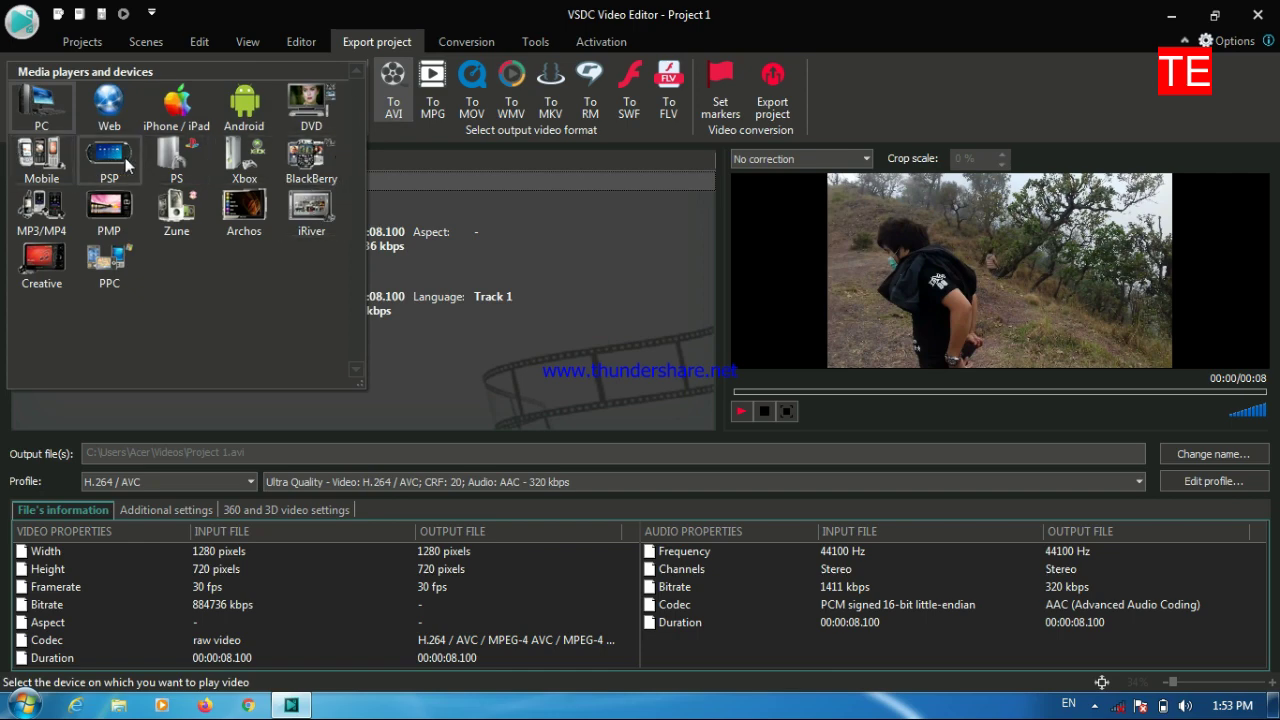
left_click(55, 126)
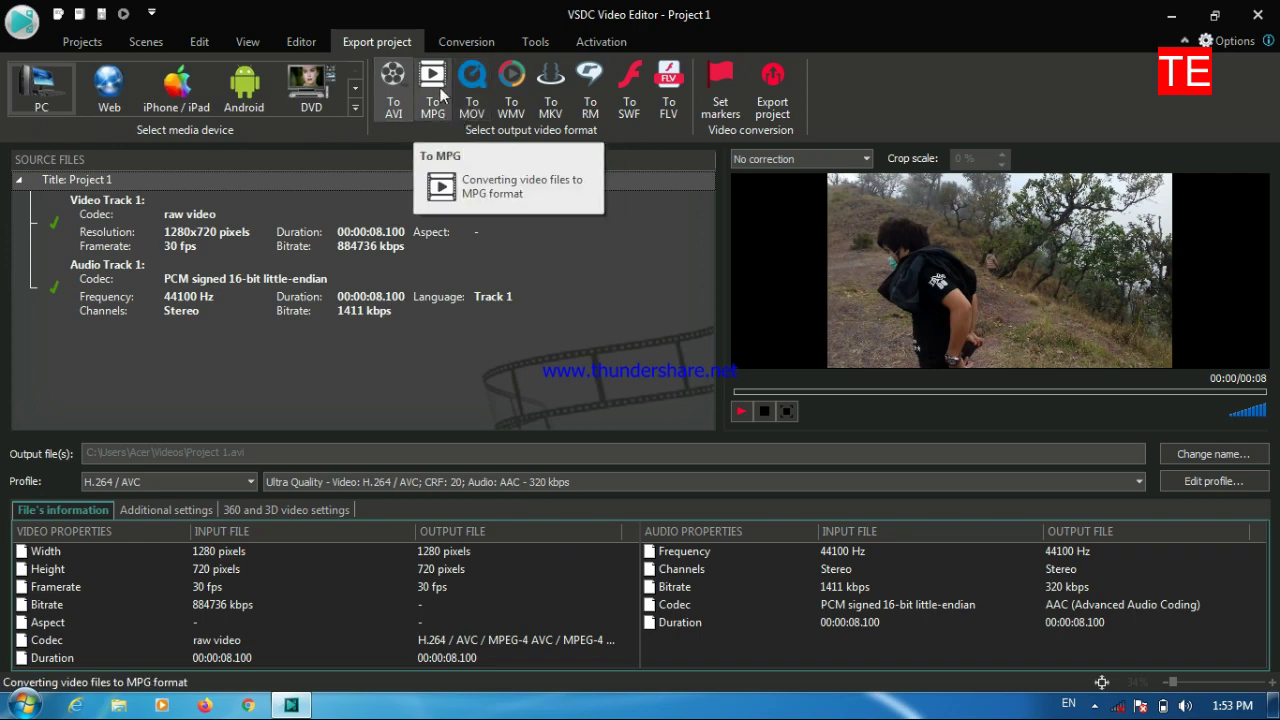
left_click(780, 113)
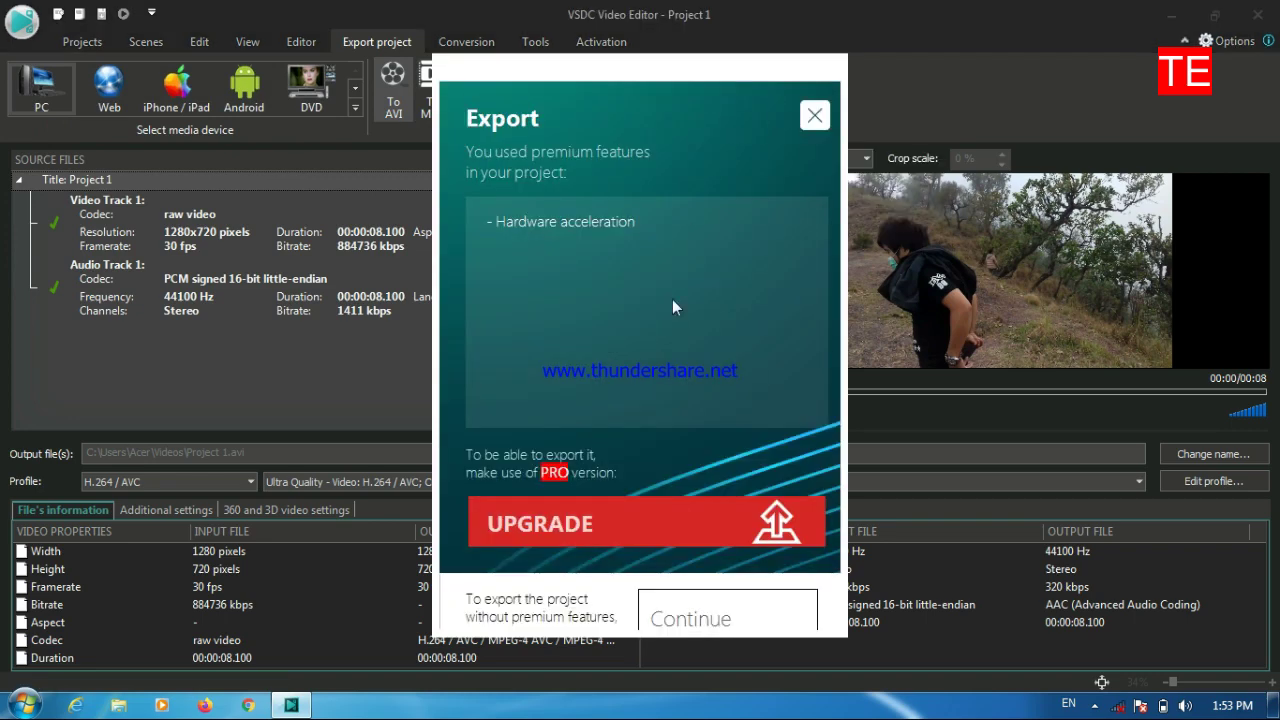
left_click(710, 619)
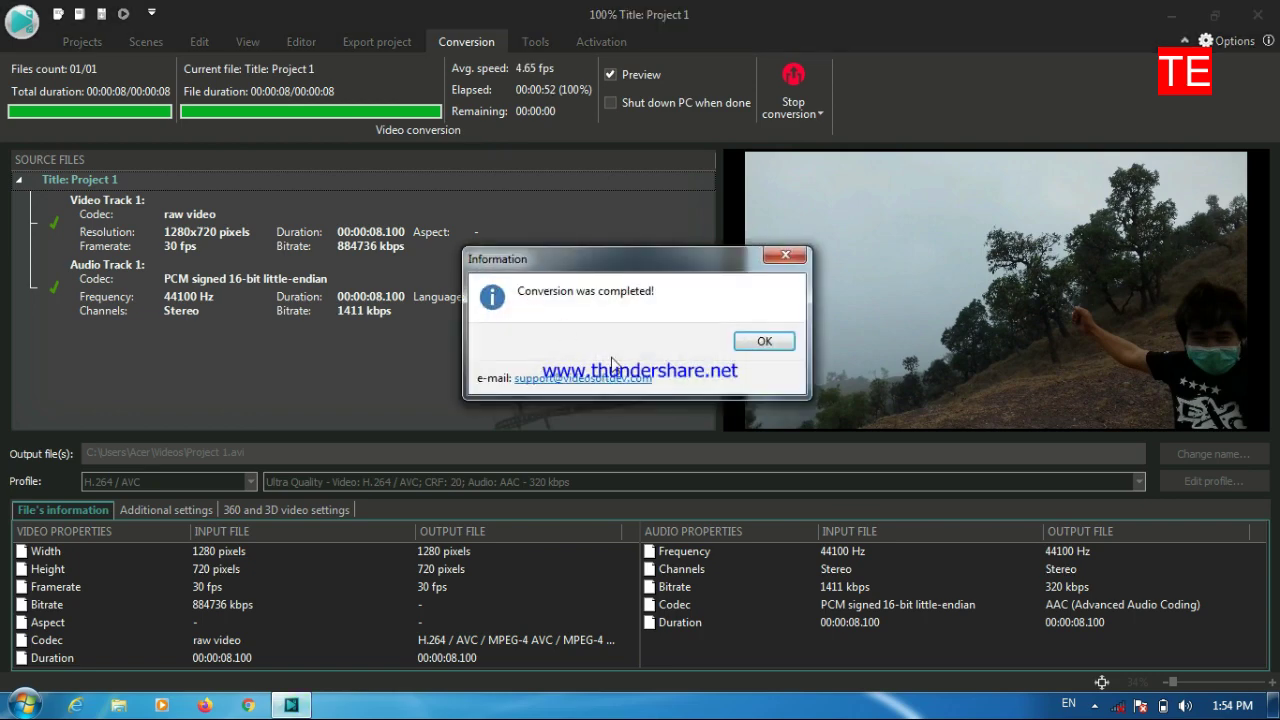
left_click(750, 343)
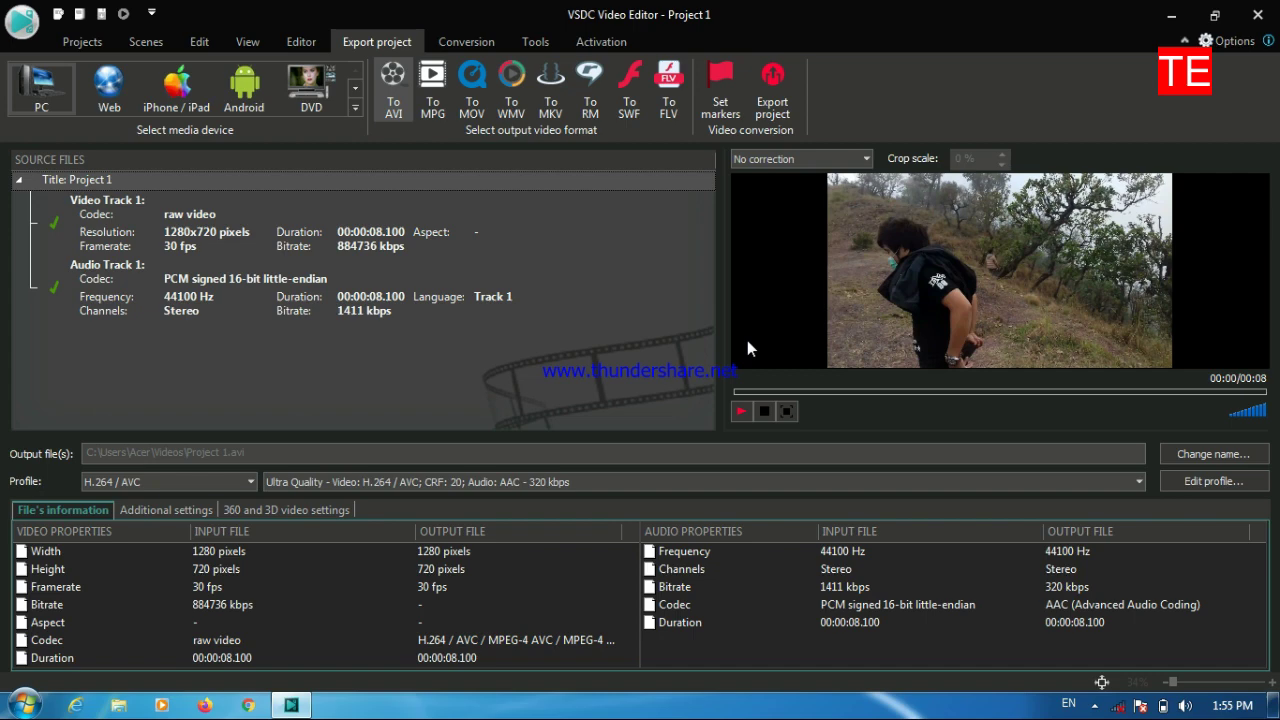
Switch to Windows Explorer, maximize its window and open the Videos library to locate the exported Project 1 file
left_click(1171, 16)
right_click(622, 173)
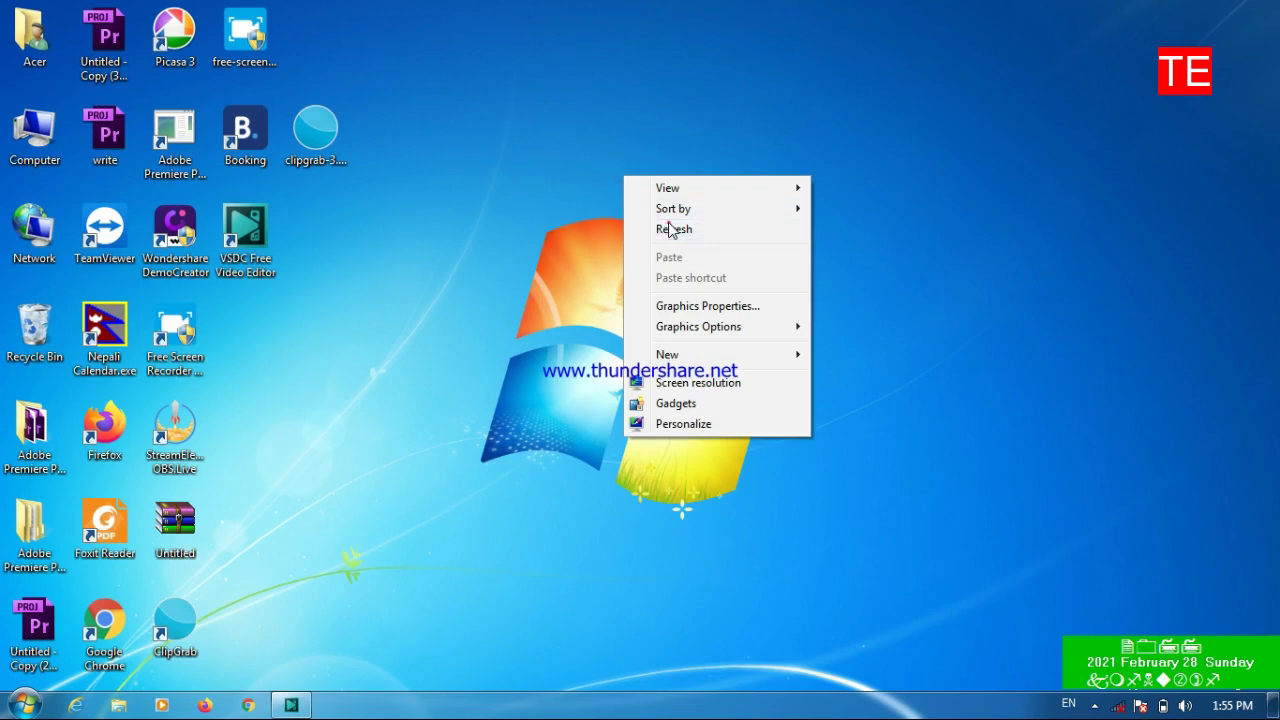
left_click(640, 229)
double_click(34, 135)
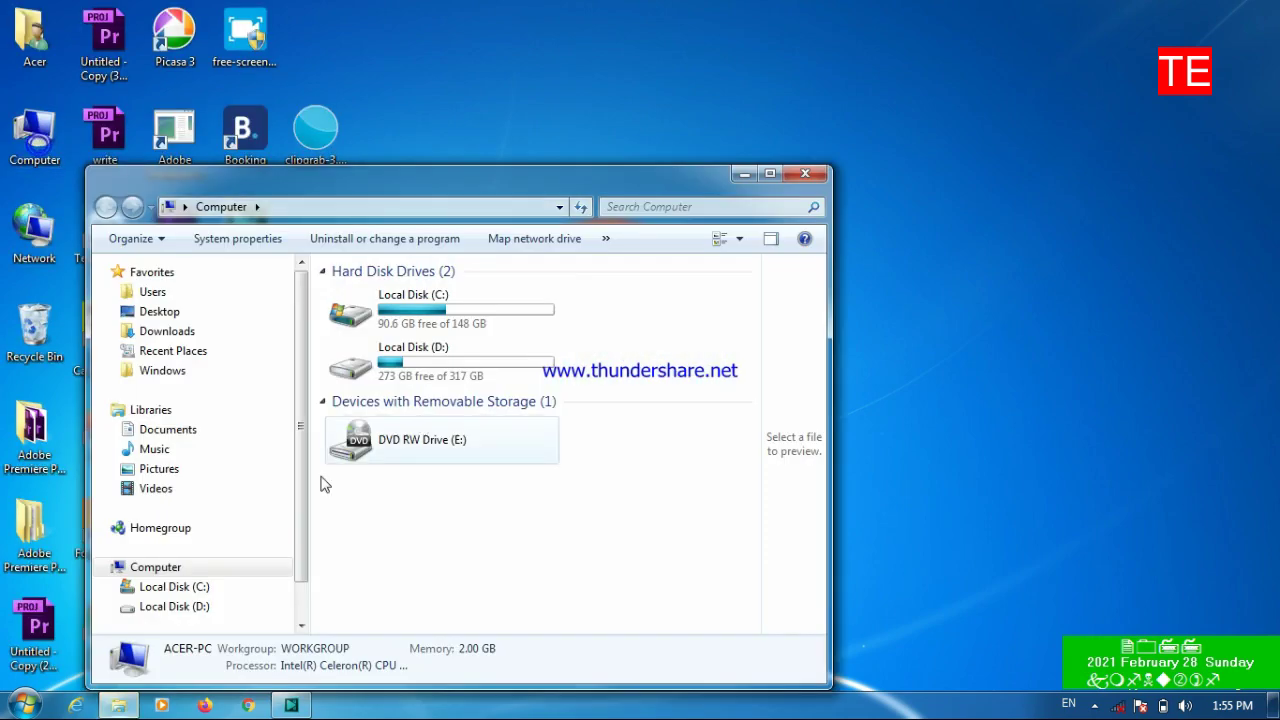
left_click(770, 173)
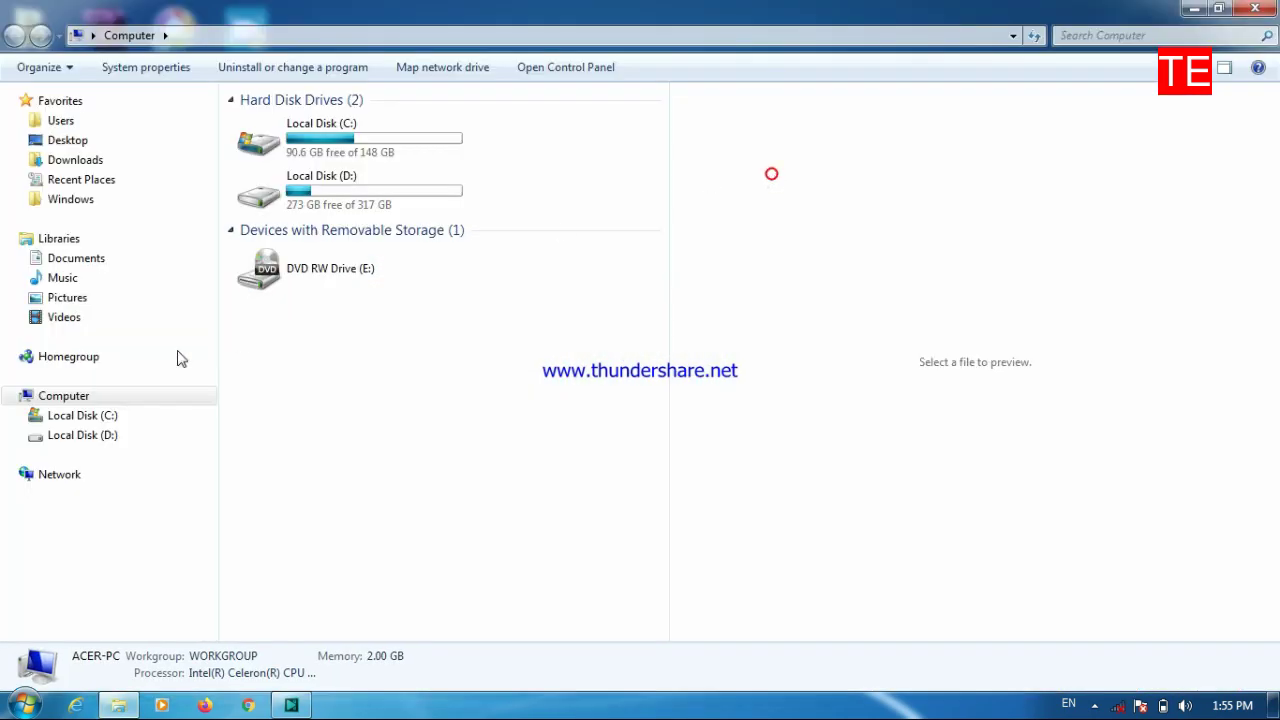
left_click(63, 317)
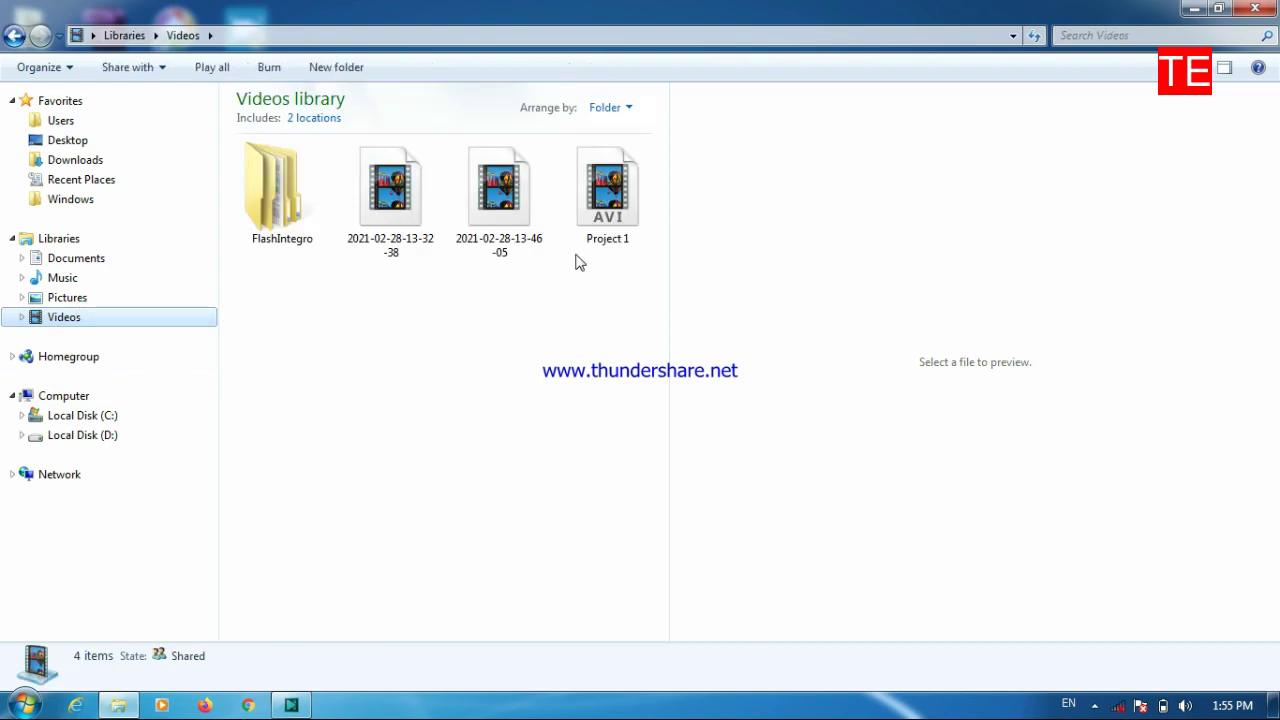